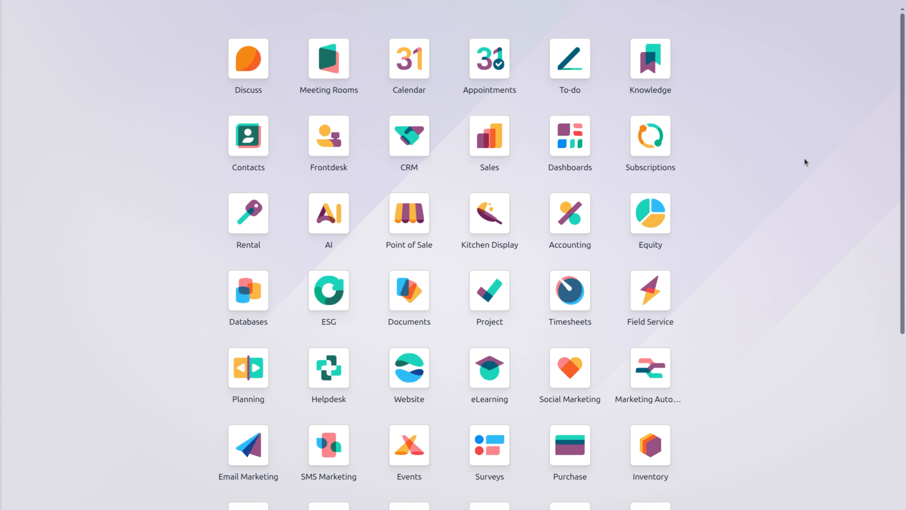
Step: Open the Contacts app from the command palette by searching 'cont'
{"action": "type", "text": "cont"}
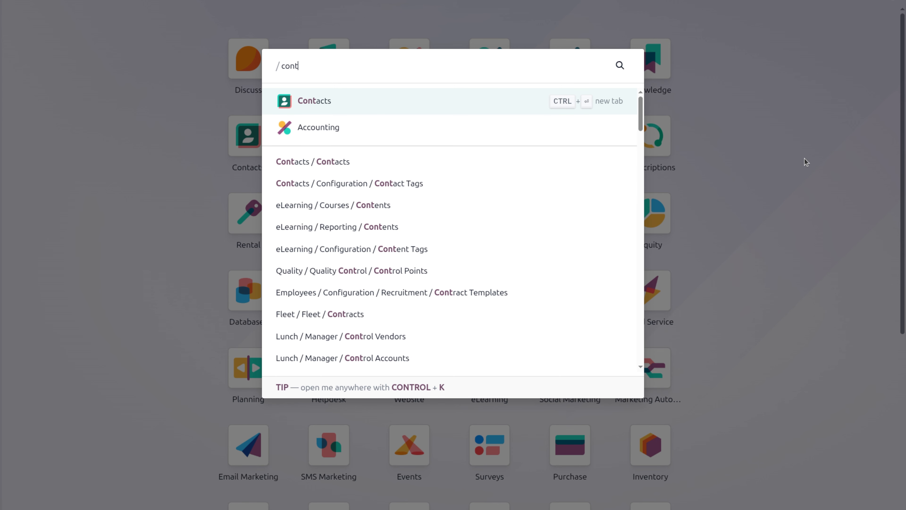
{"action": "key", "text": "Escape"}
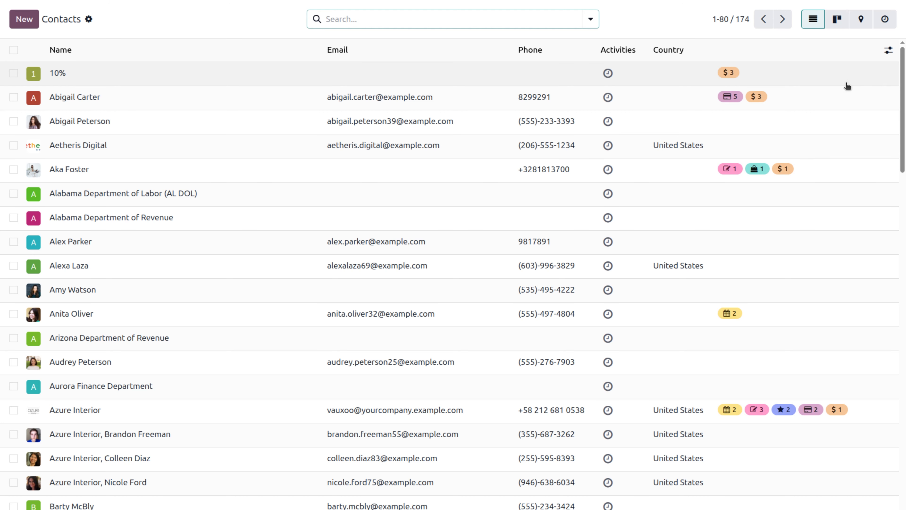
Step: Turn on the Tax ID and Next Review optional columns in the contacts list
{"action": "left_click", "coordinate": [889, 51]}
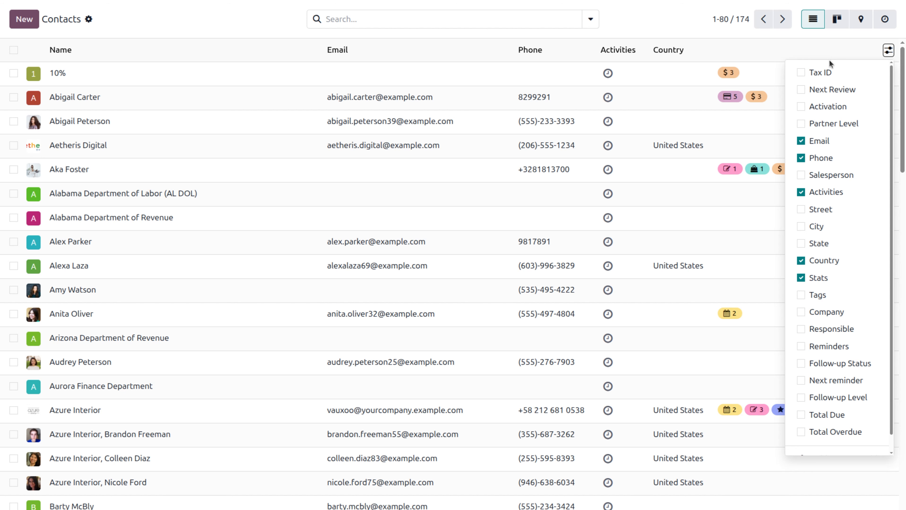
{"action": "left_click", "coordinate": [801, 73]}
{"action": "left_click", "coordinate": [802, 90]}
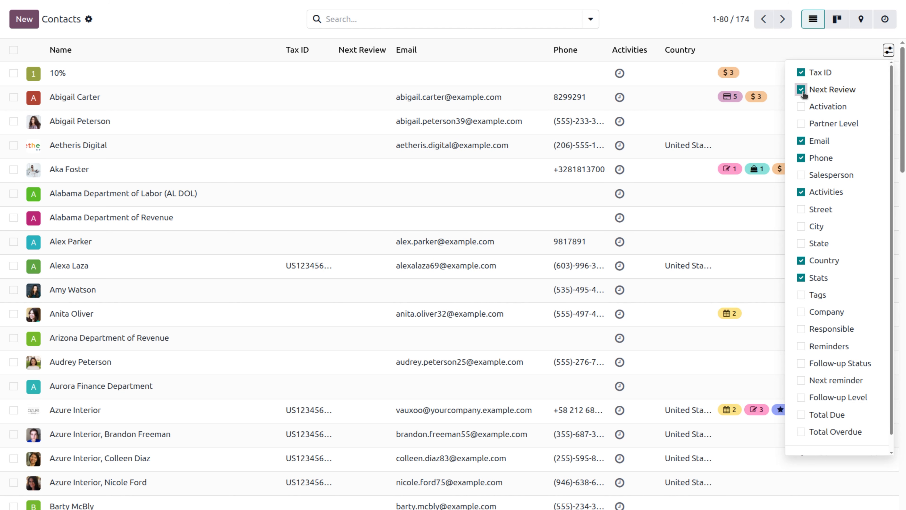
{"action": "left_click", "coordinate": [671, 26]}
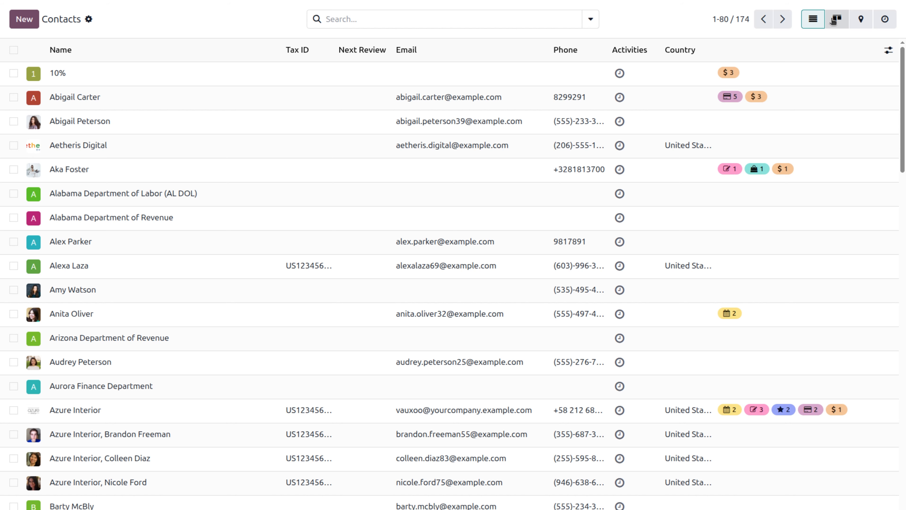
Step: Switch to the kanban card view and dismiss a card's activity form without scheduling anything
{"action": "left_click", "coordinate": [833, 19]}
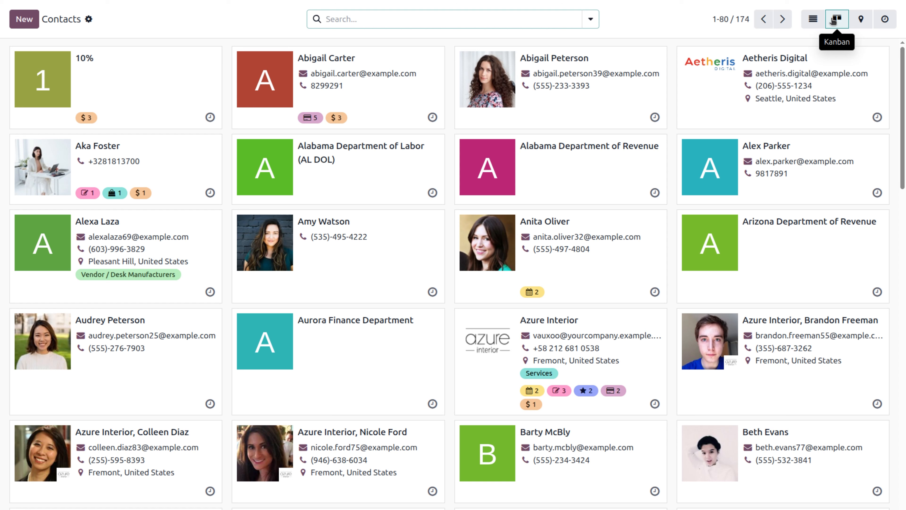
{"action": "left_click", "coordinate": [654, 117]}
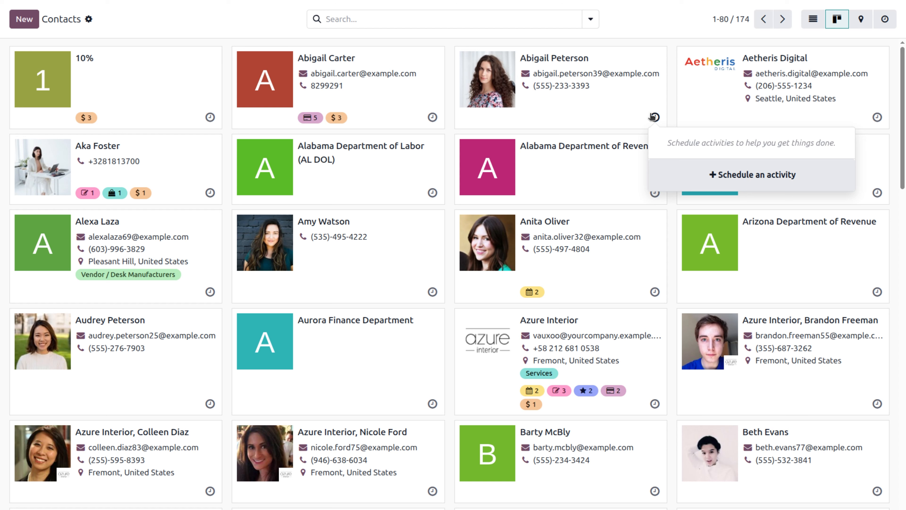
{"action": "left_click", "coordinate": [730, 185]}
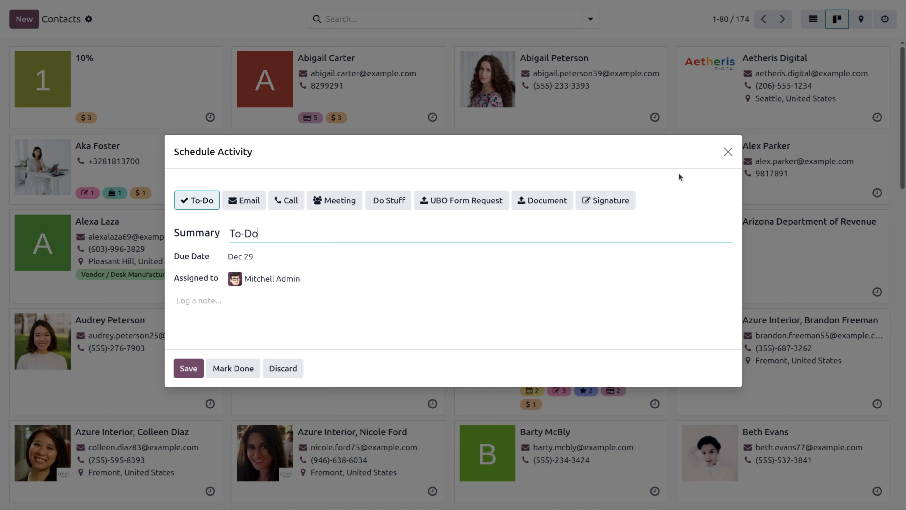
{"action": "left_click", "coordinate": [727, 152]}
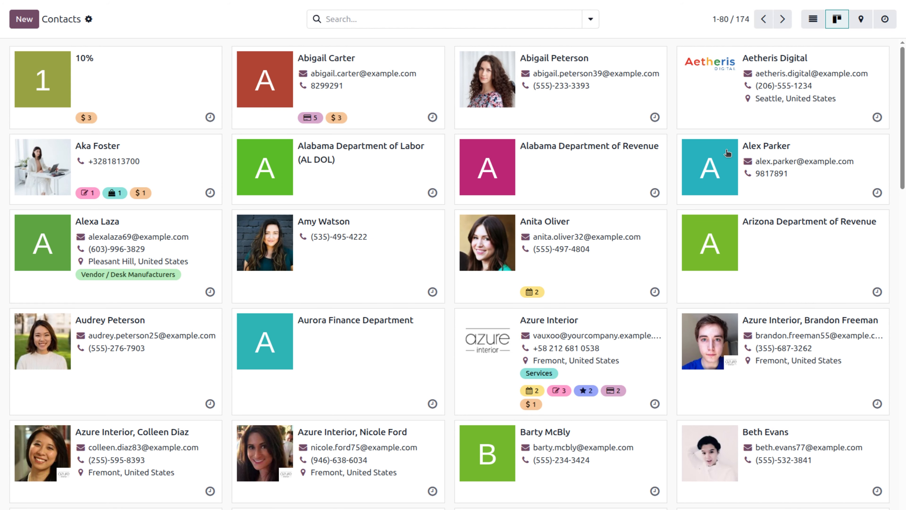
Step: Check the Pleasant Hill pin on the contacts map, then switch to the activity view
{"action": "left_click", "coordinate": [860, 20]}
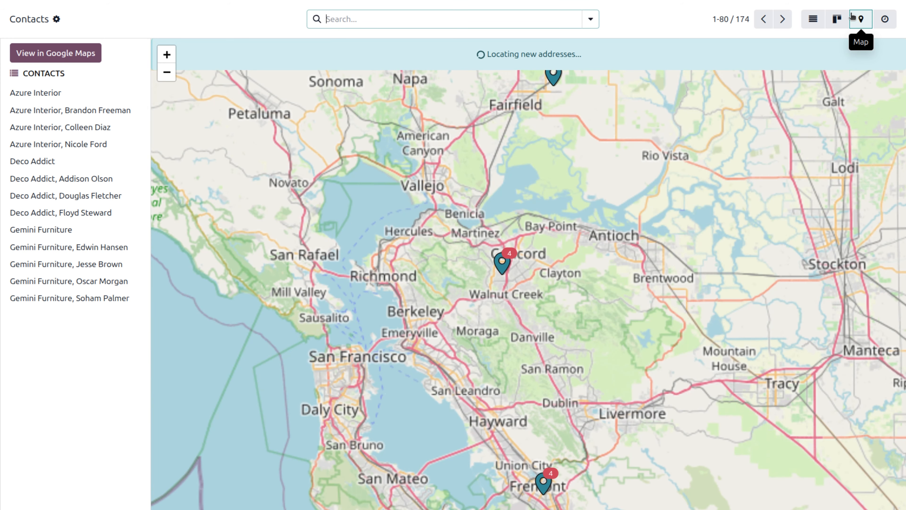
{"action": "scroll", "coordinate": [713, 398], "scroll_direction": "up", "scroll_amount": 2}
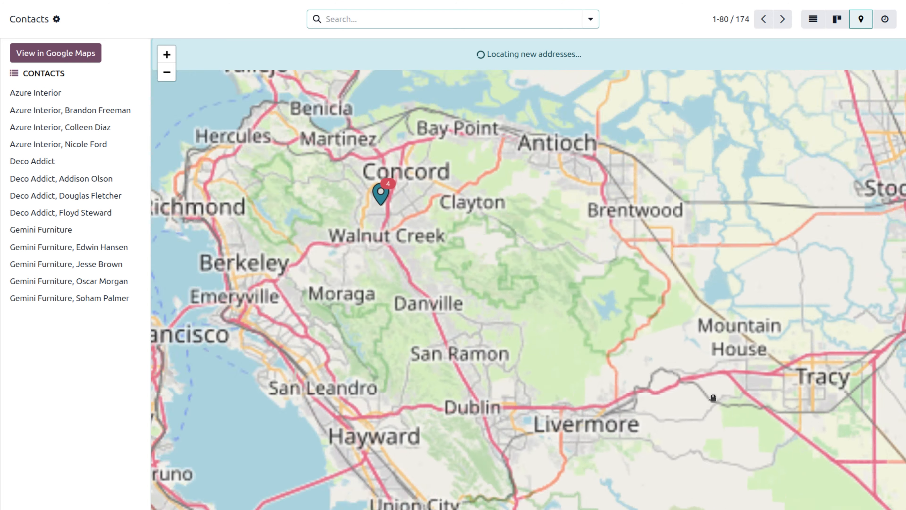
{"action": "scroll", "coordinate": [713, 398], "scroll_direction": "down", "scroll_amount": 2}
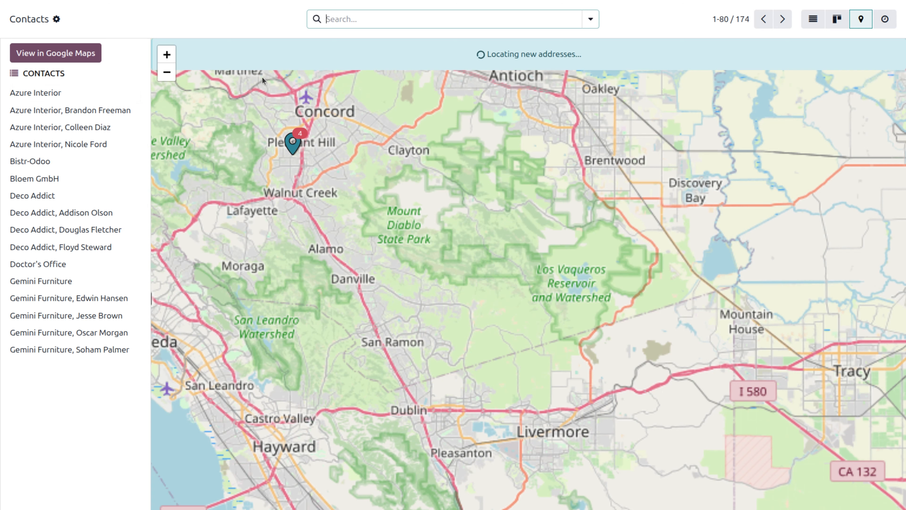
{"action": "left_click", "coordinate": [291, 146]}
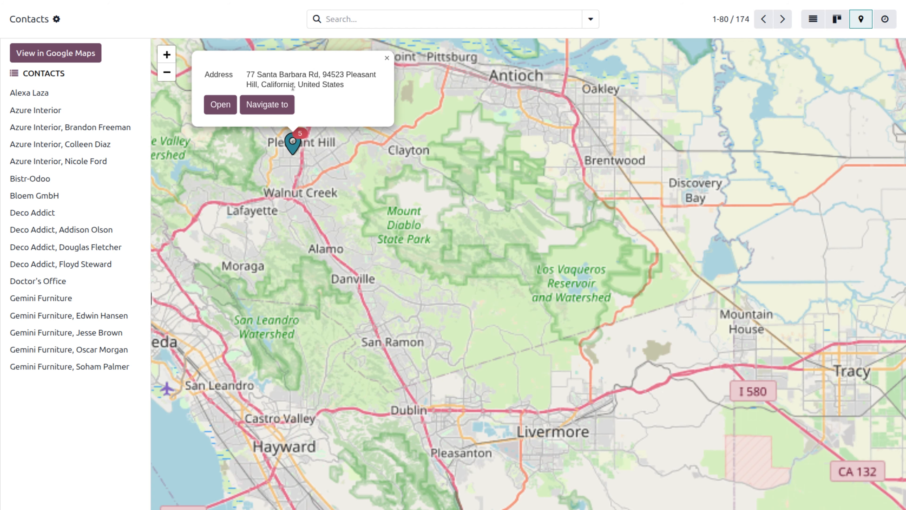
{"action": "left_click", "coordinate": [885, 20]}
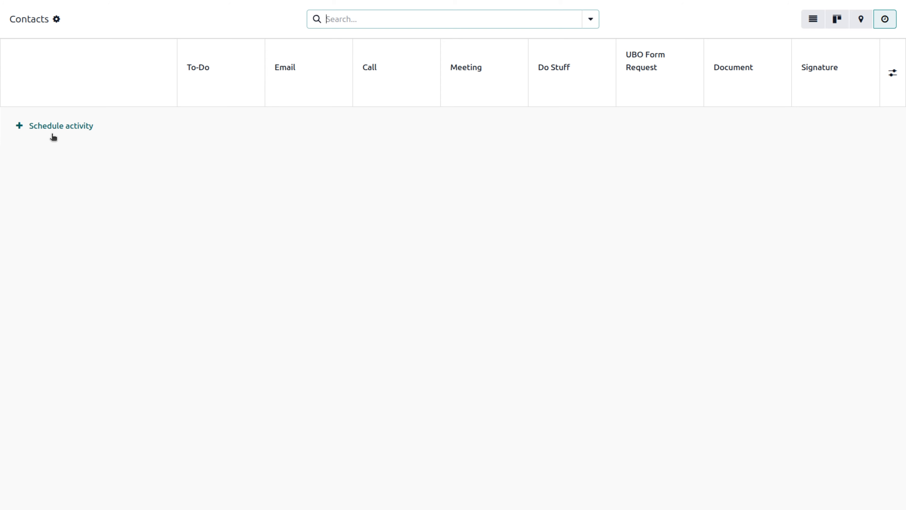
Step: Return to the list view and create a new blank contact
{"action": "left_click", "coordinate": [813, 19]}
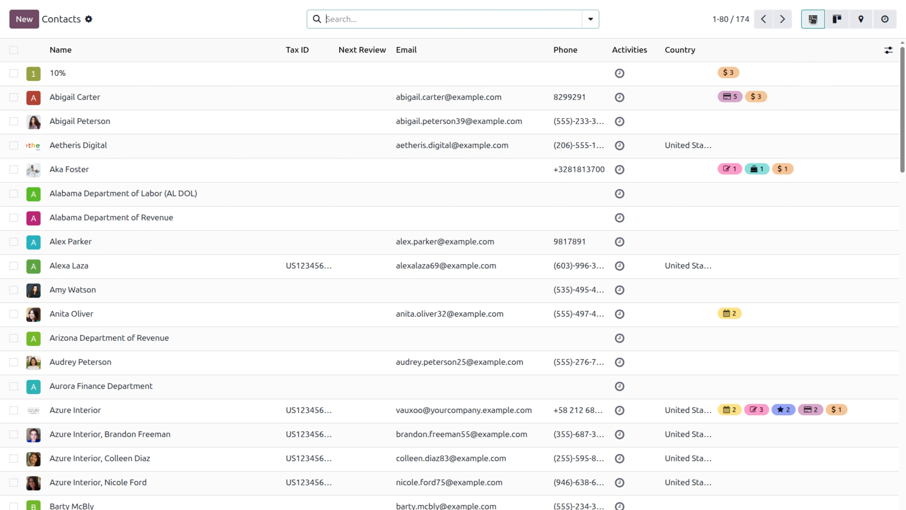
{"action": "left_click", "coordinate": [25, 20]}
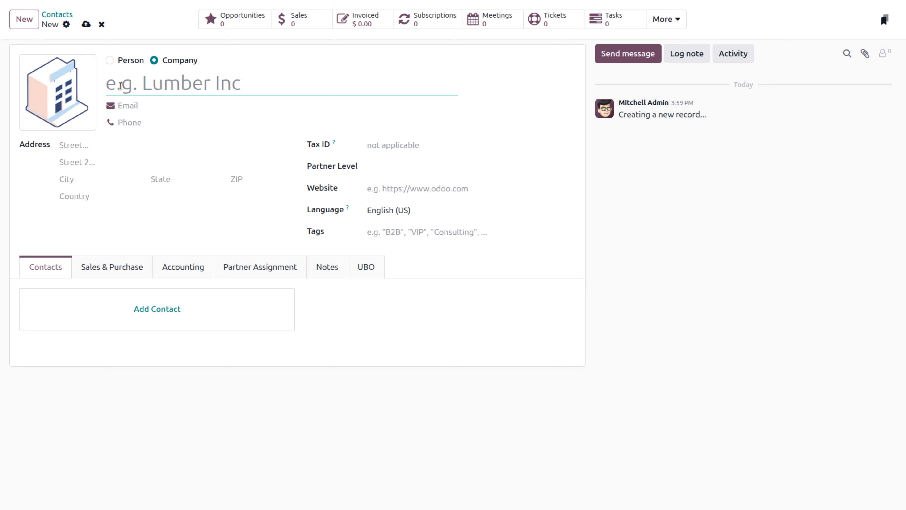
Step: Name the company 'wood mart' and fill in its e-mail address and phone number
{"action": "type", "text": "woo"}
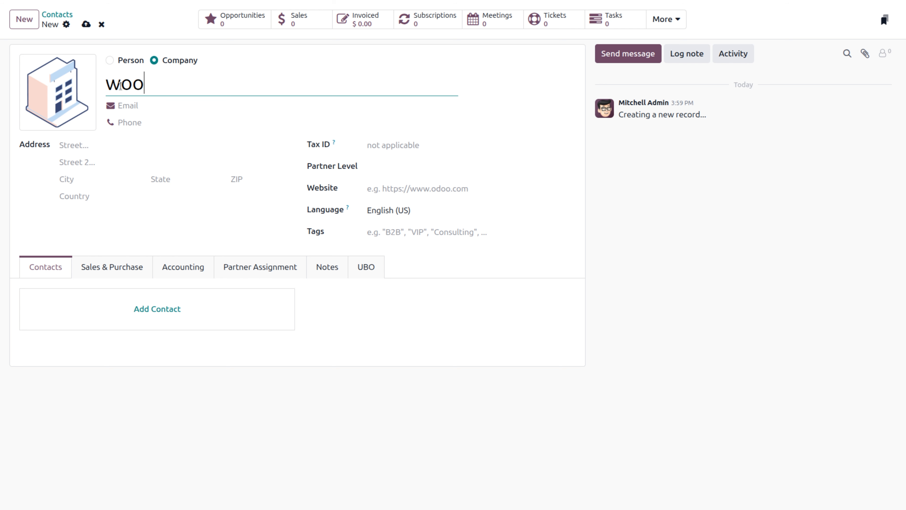
{"action": "type", "text": "d mart"}
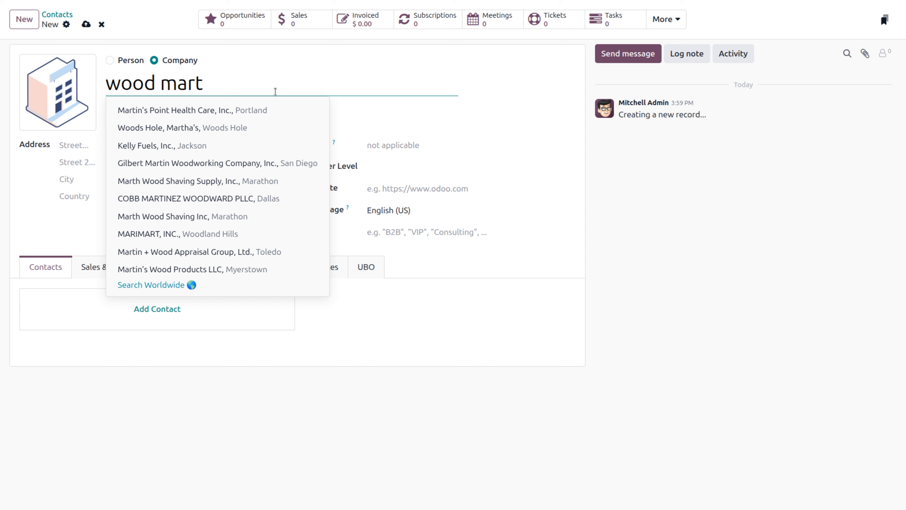
{"action": "key", "text": "Escape"}
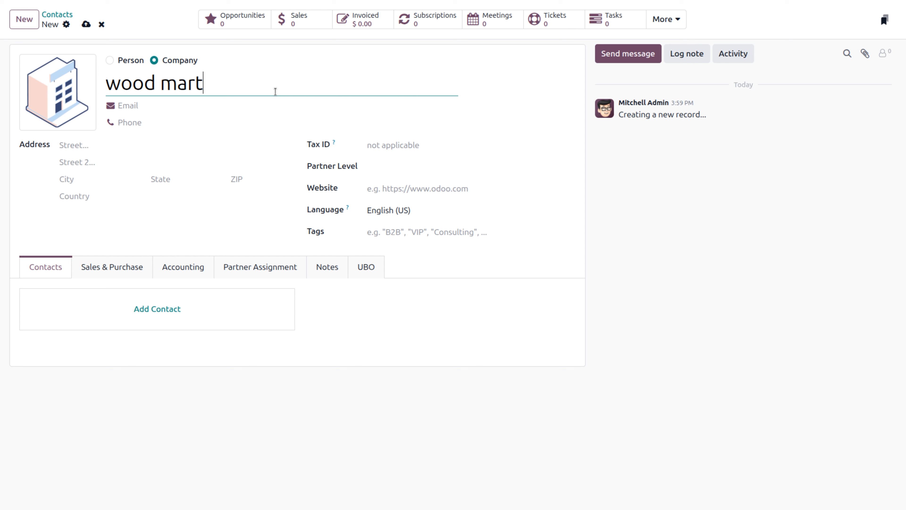
{"action": "left_click", "coordinate": [156, 109]}
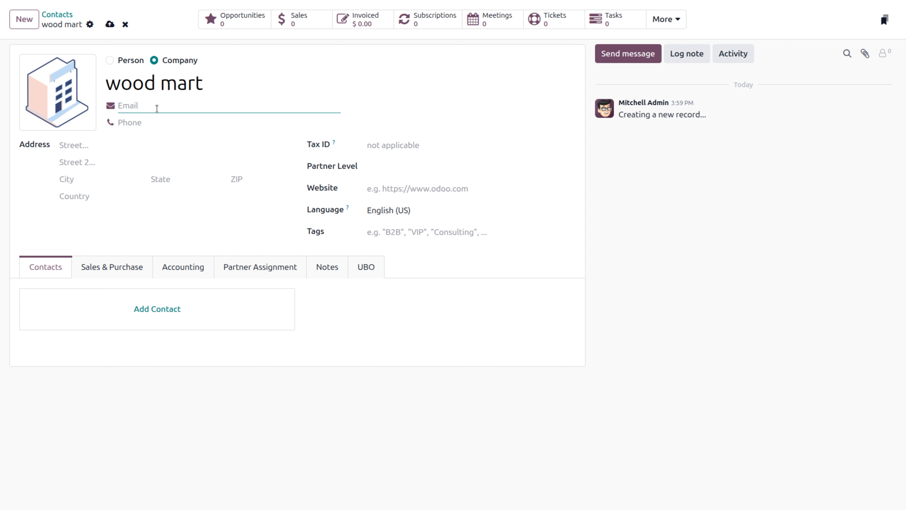
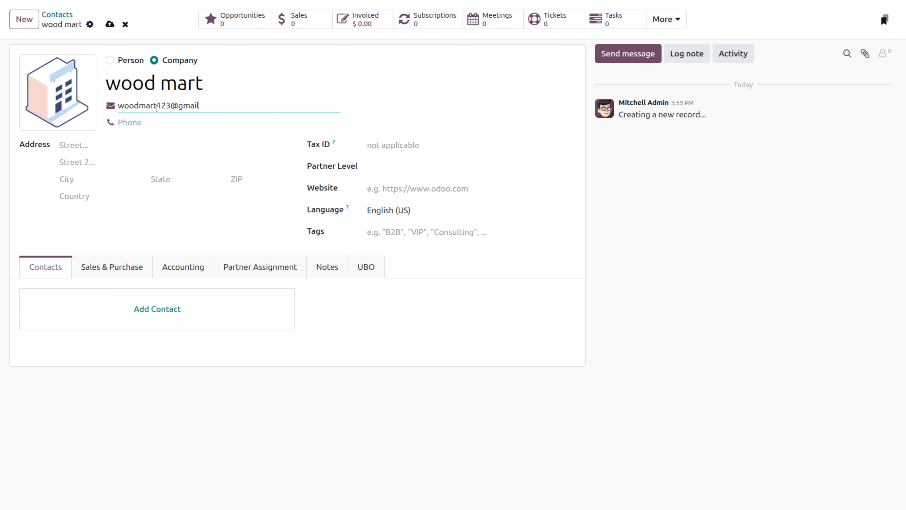
{"action": "left_click", "coordinate": [169, 128]}
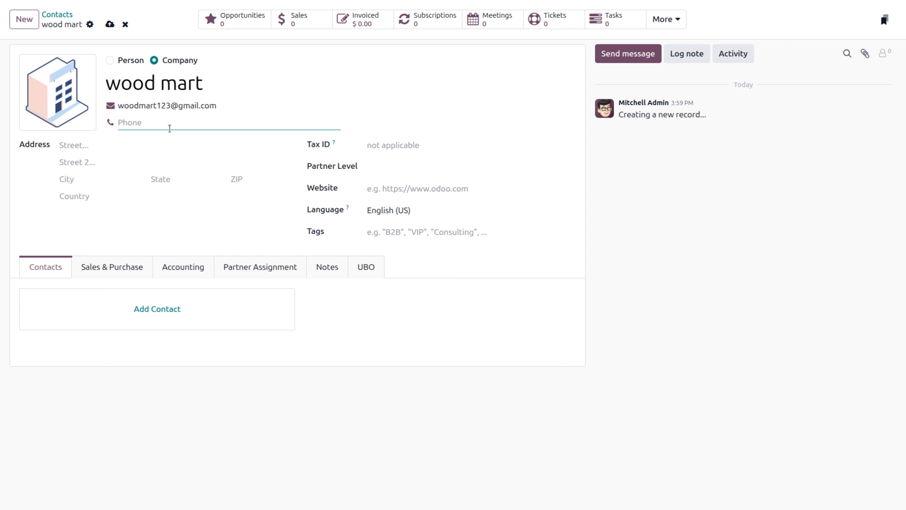
{"action": "left_click", "coordinate": [104, 148]}
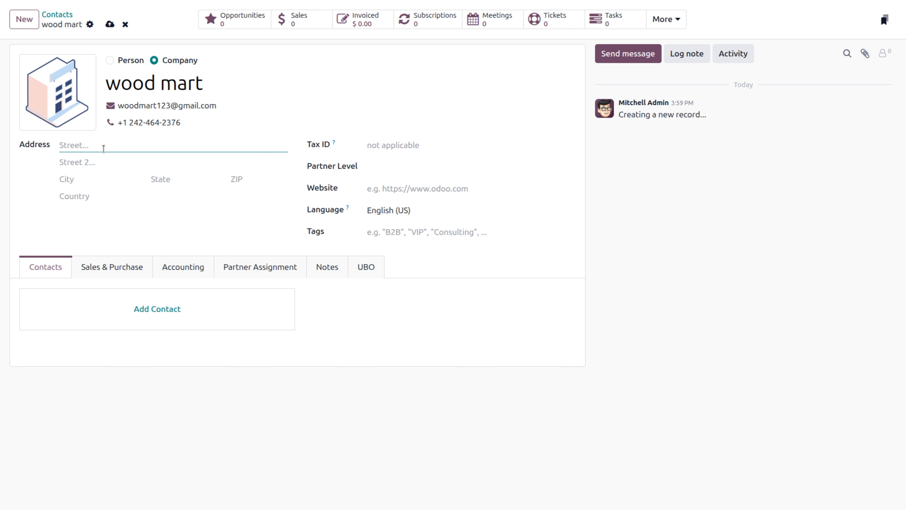
Step: Enter the company's two street lines and city
{"action": "type", "text": "abc street"}
{"action": "left_click", "coordinate": [103, 162]}
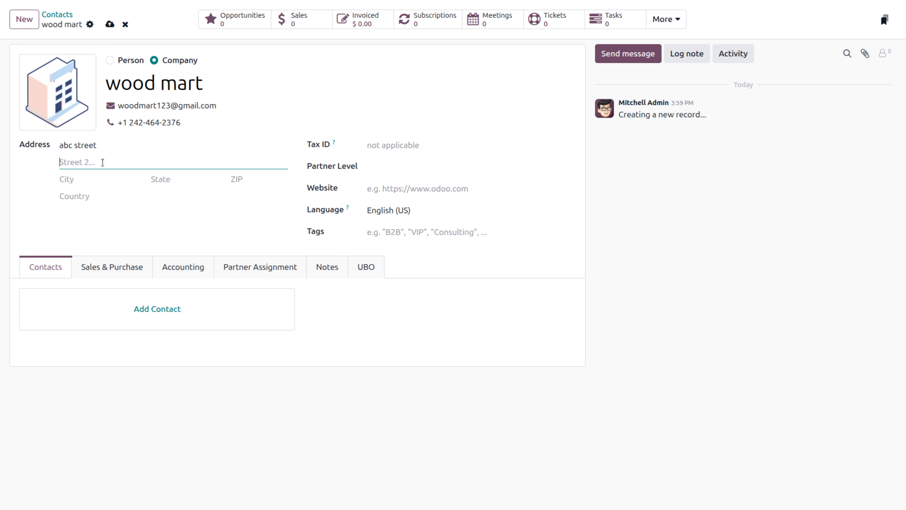
{"action": "type", "text": "xyz street"}
{"action": "left_click", "coordinate": [89, 175]}
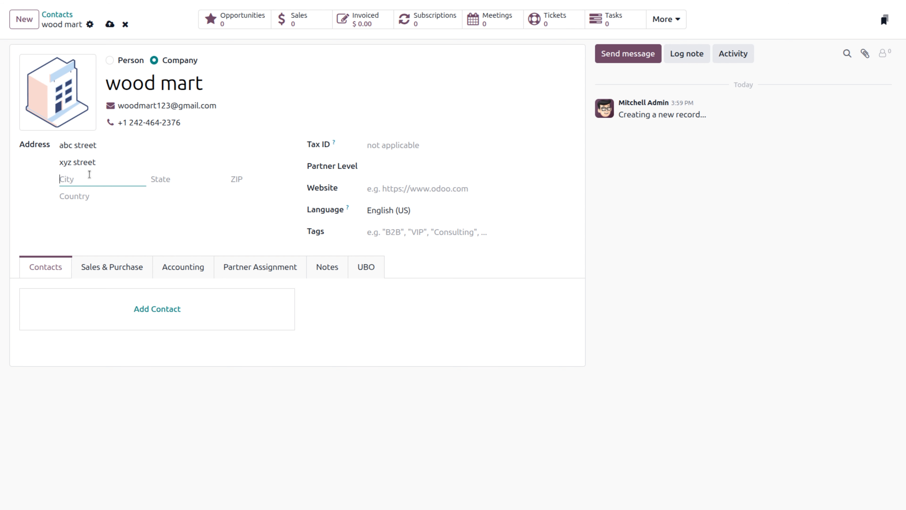
{"action": "type", "text": "delhi"}
Step: Set the company's country to India and its state to Andhra Pradesh
{"action": "left_click", "coordinate": [99, 194]}
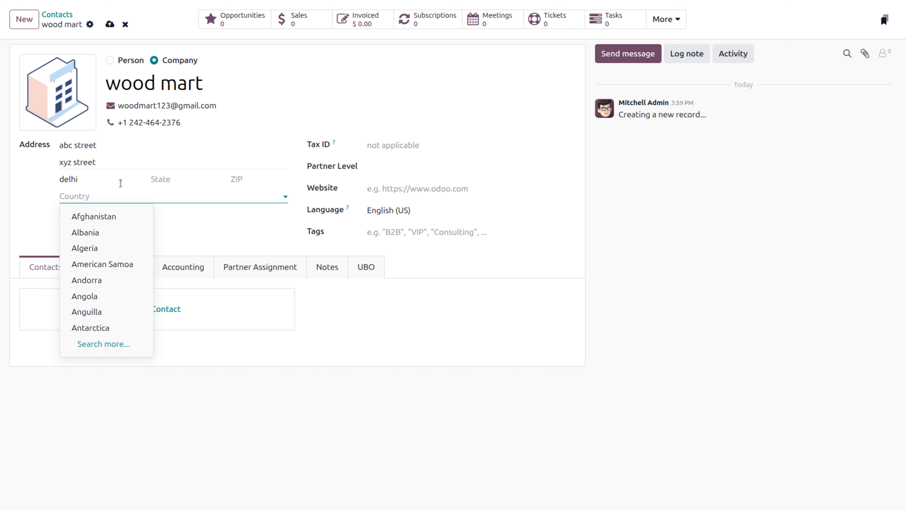
{"action": "type", "text": "indi"}
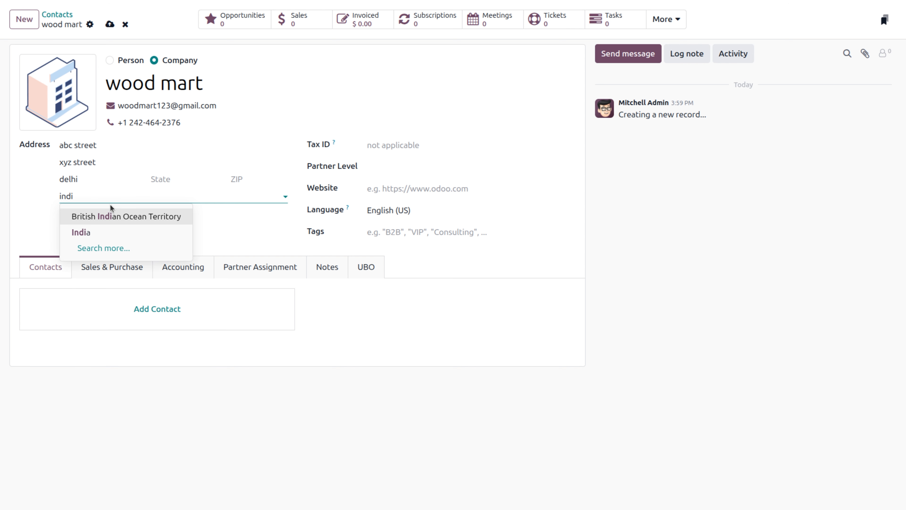
{"action": "left_click", "coordinate": [96, 231]}
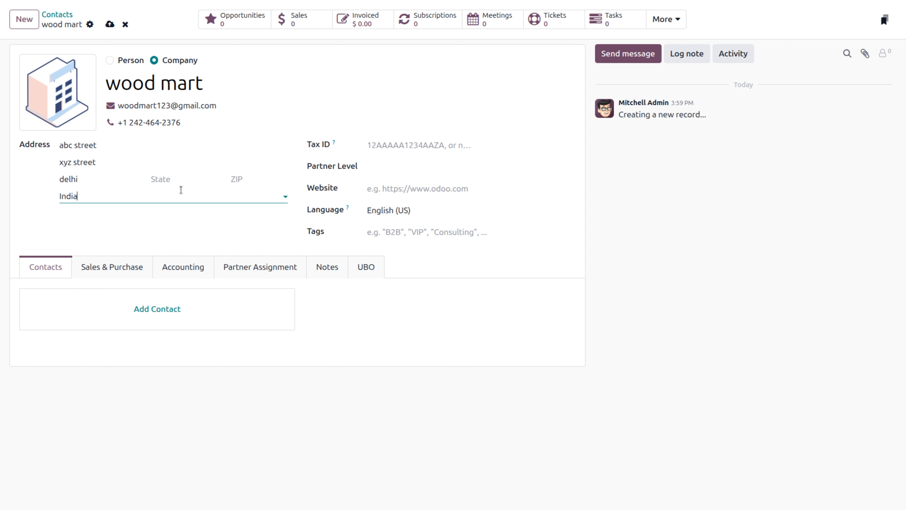
{"action": "left_click", "coordinate": [177, 179]}
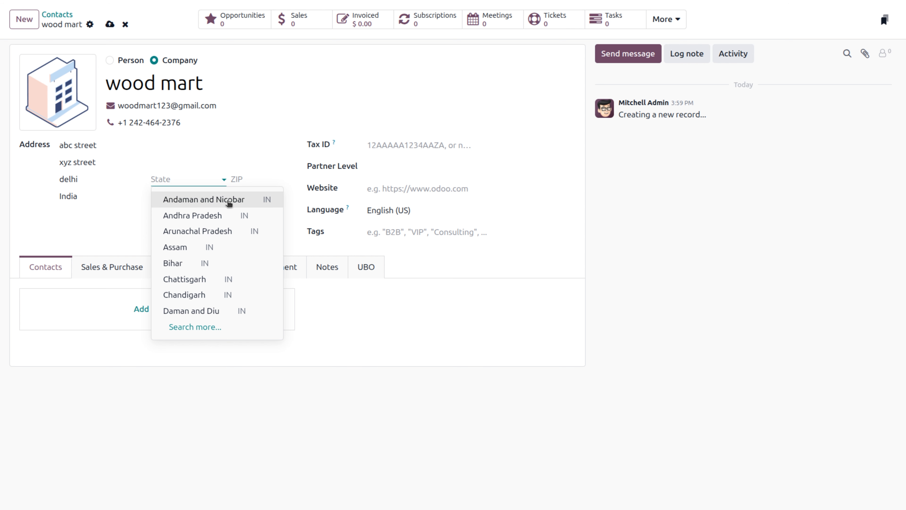
{"action": "left_click", "coordinate": [213, 222]}
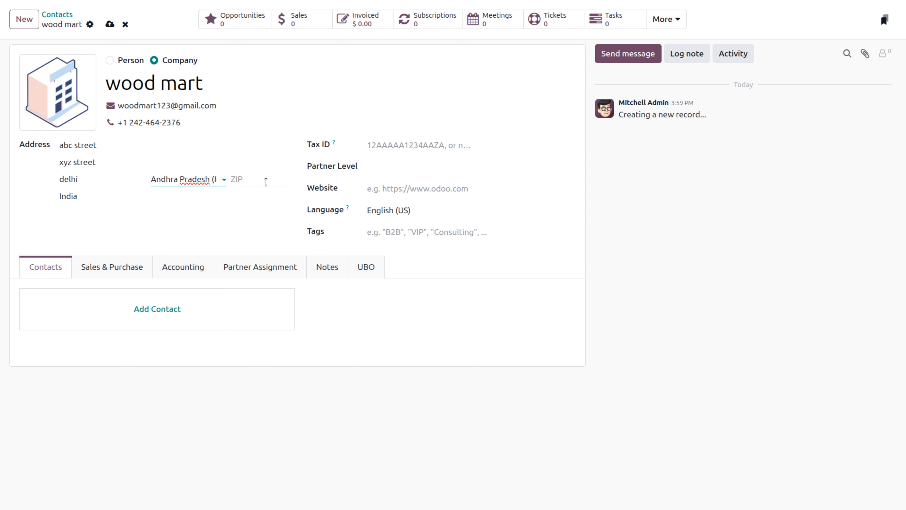
{"action": "left_click", "coordinate": [418, 146]}
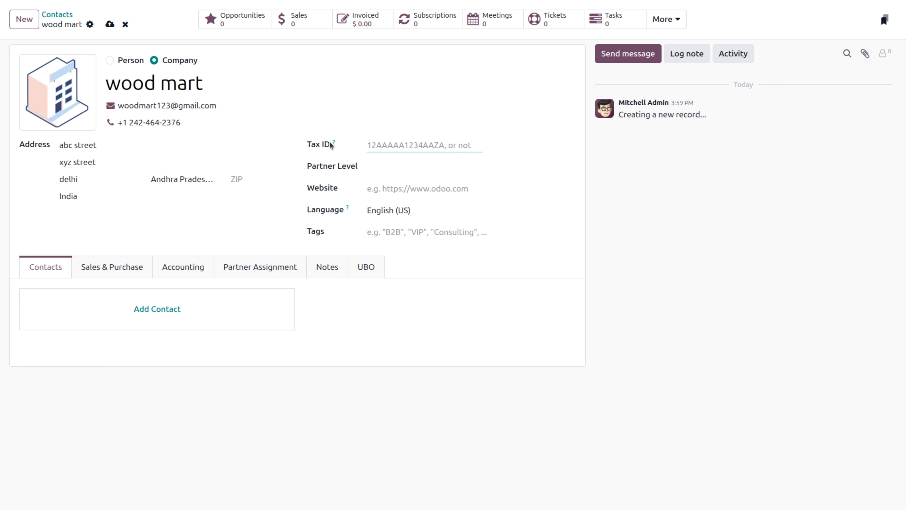
{"action": "mouse_move", "coordinate": [332, 144]}
Step: Add the Services tag to wood mart and begin a new contact under it
{"action": "left_click", "coordinate": [399, 230]}
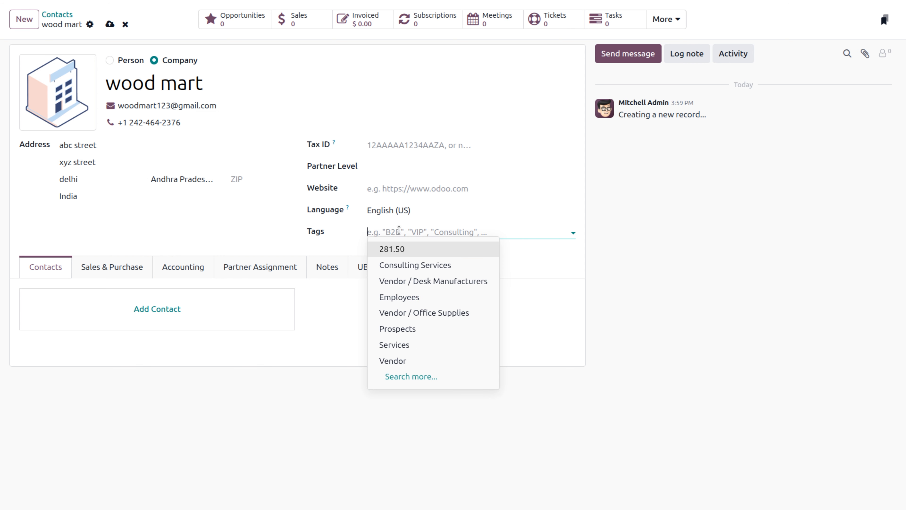
{"action": "left_click", "coordinate": [410, 346]}
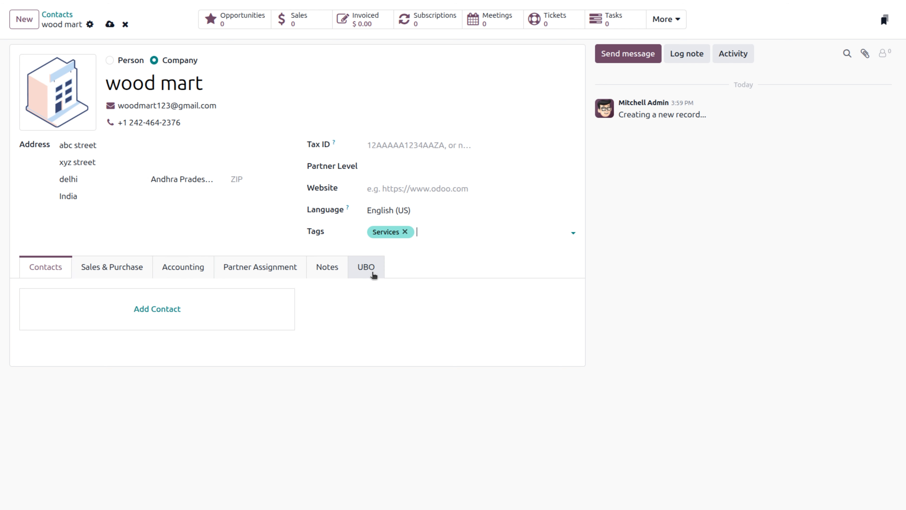
{"action": "left_click", "coordinate": [146, 309]}
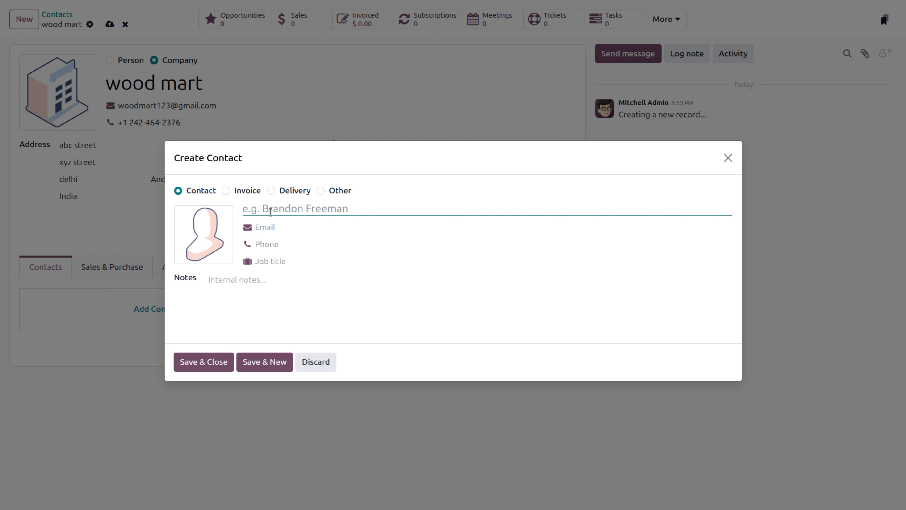
Step: Create a contact person with name, email, phone and job title 'manager', using Save & New
{"action": "type", "text": "aysha"}
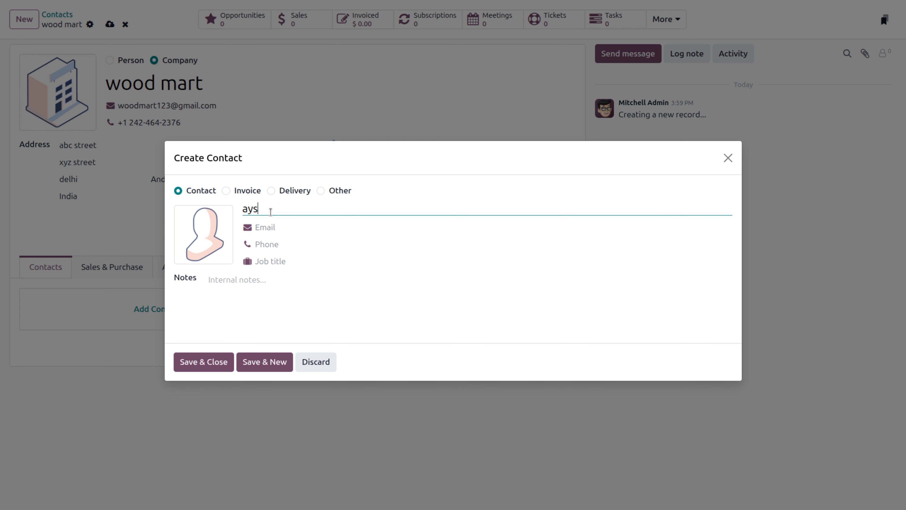
{"action": "left_click", "coordinate": [273, 225]}
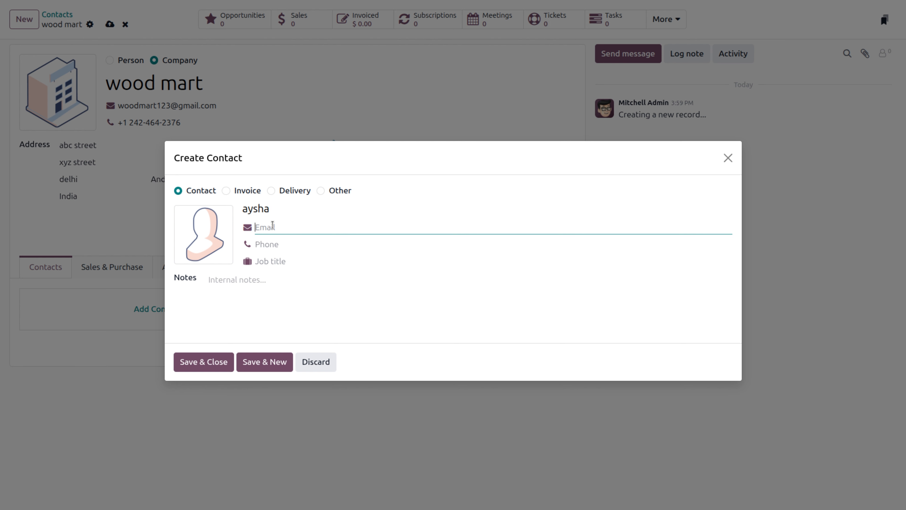
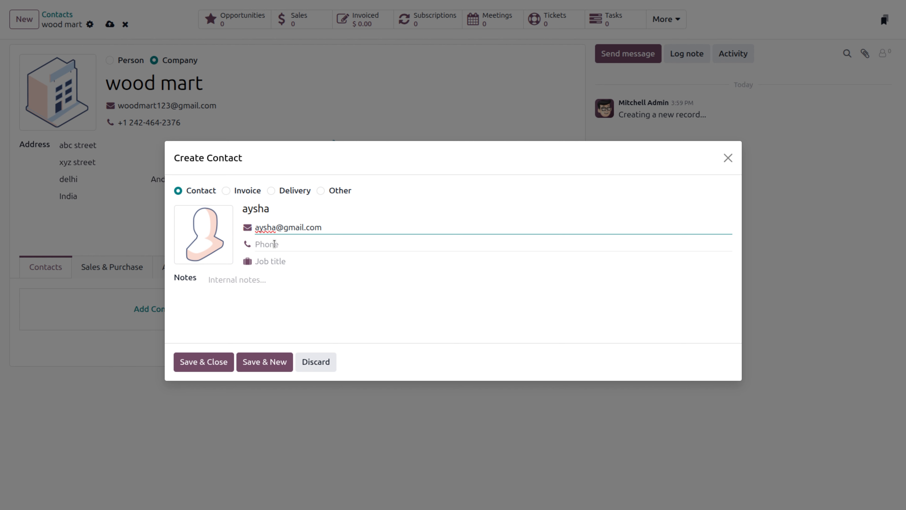
{"action": "left_click", "coordinate": [274, 244]}
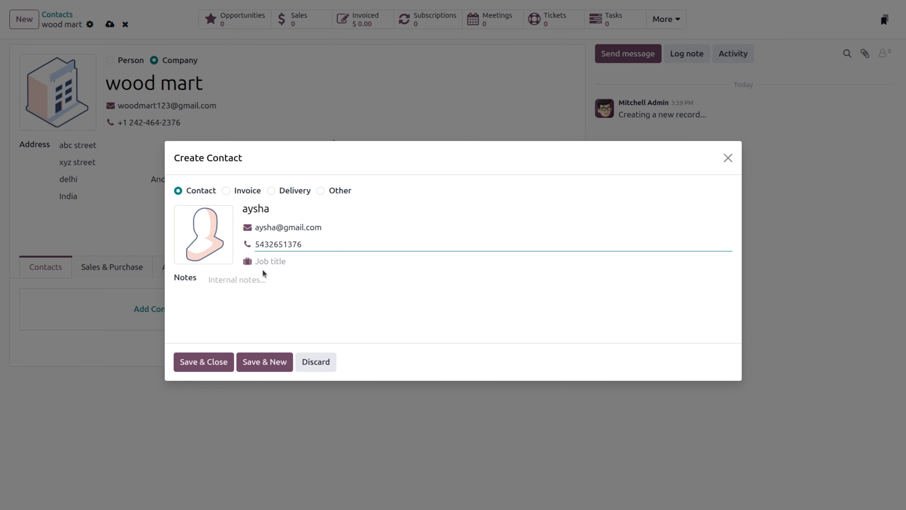
{"action": "left_click", "coordinate": [268, 262]}
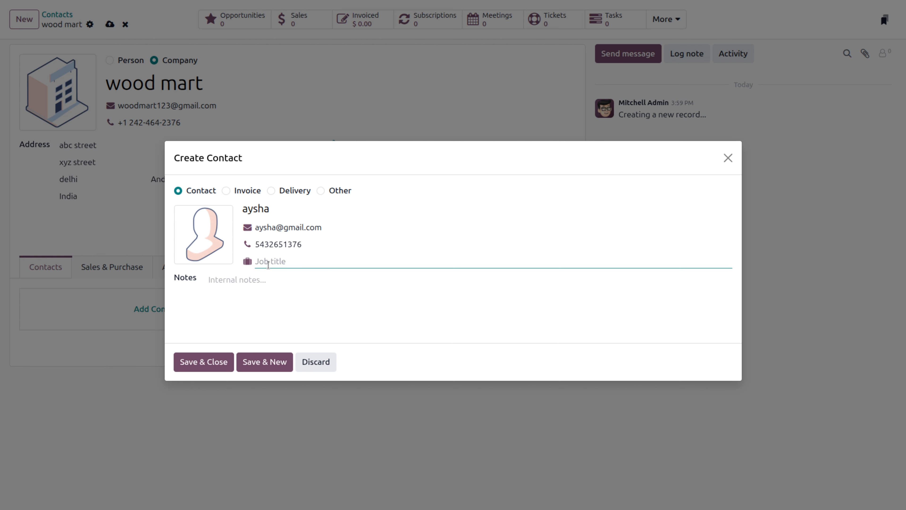
{"action": "type", "text": "manager"}
{"action": "left_click", "coordinate": [253, 279]}
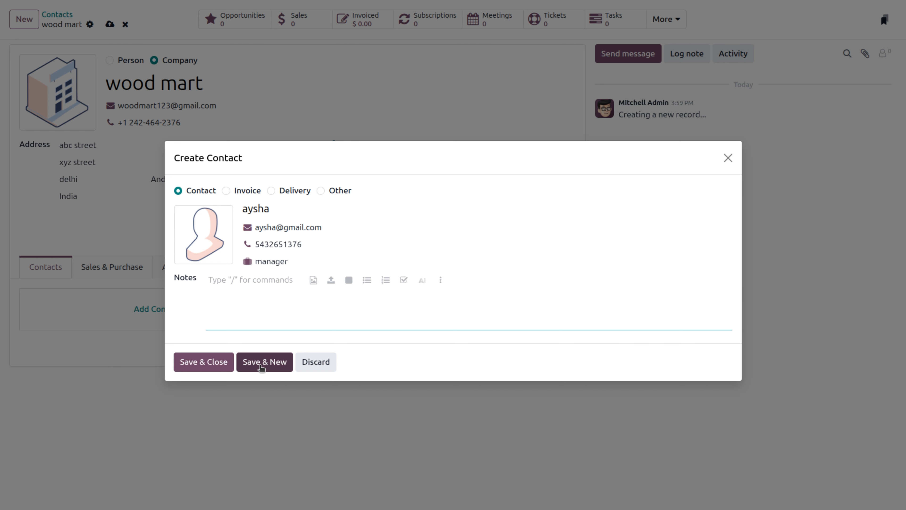
{"action": "left_click", "coordinate": [262, 362]}
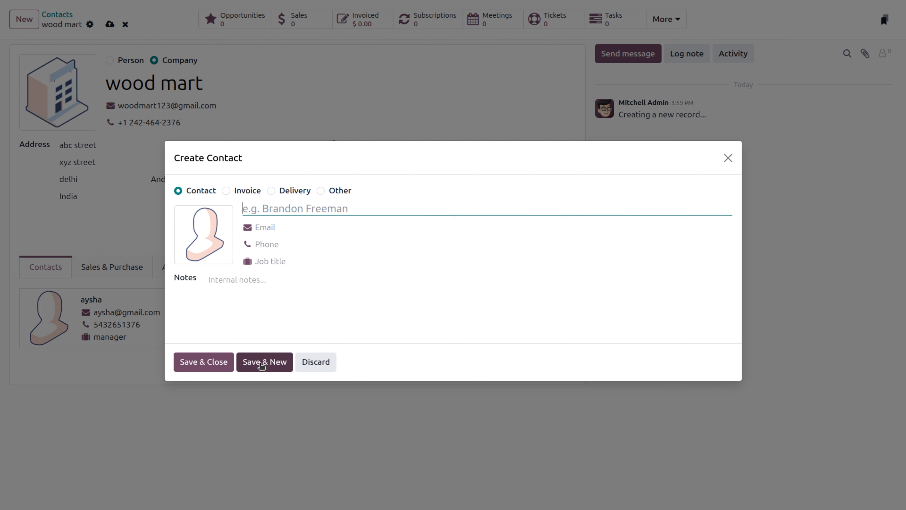
Step: Save an Invoice-type contact with its name, email and phone number
{"action": "left_click", "coordinate": [226, 192]}
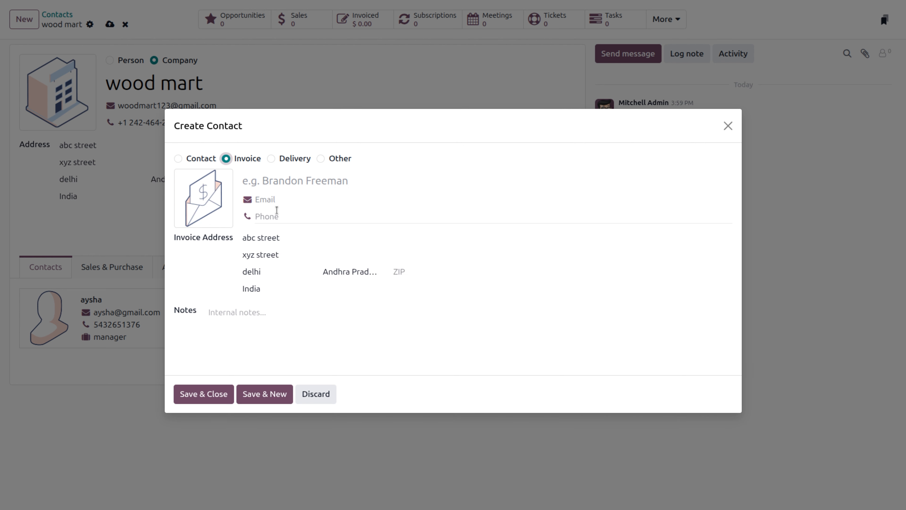
{"action": "left_click", "coordinate": [283, 182]}
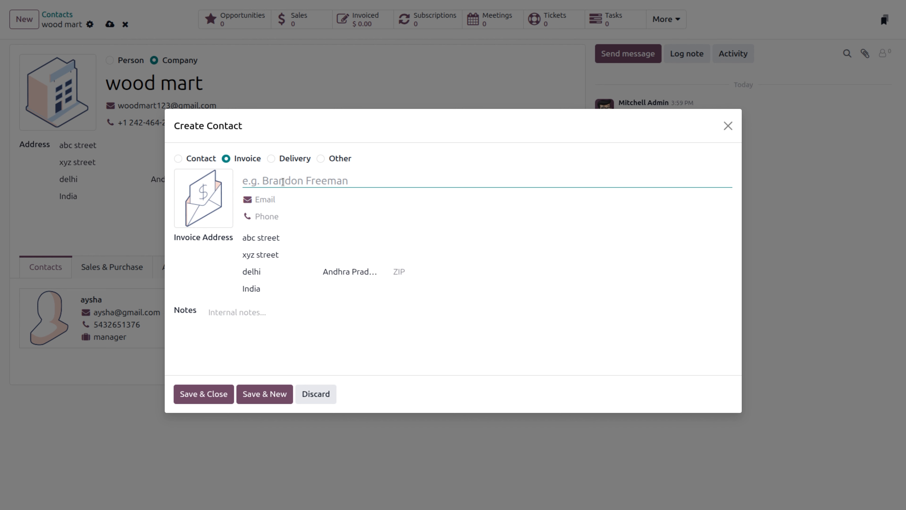
{"action": "type", "text": "tesa"}
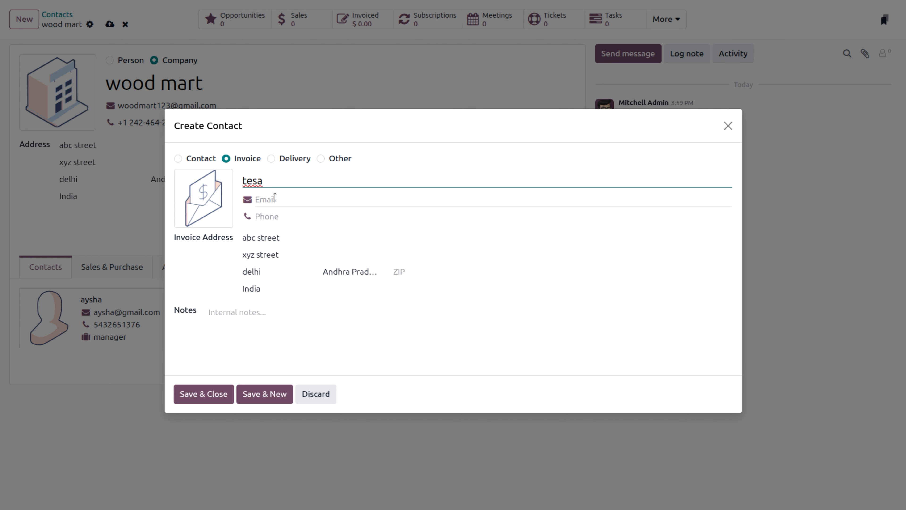
{"action": "left_click", "coordinate": [274, 198]}
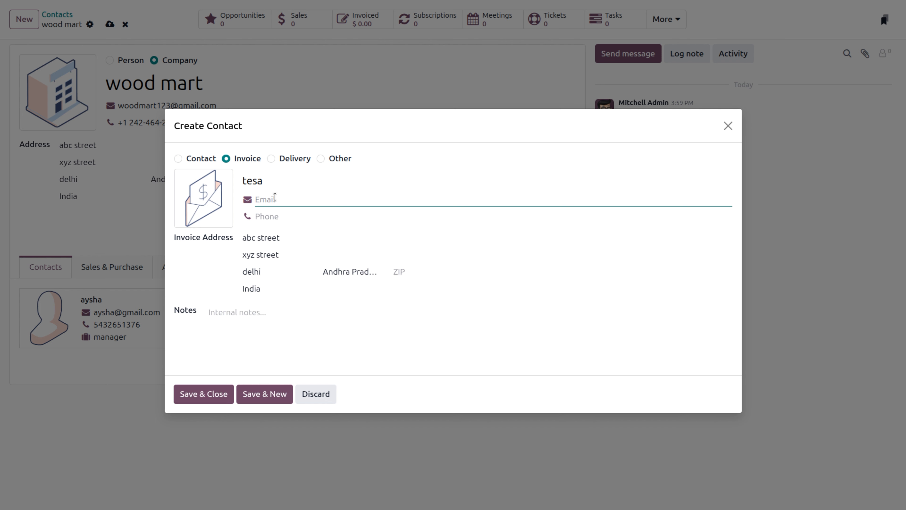
{"action": "left_click", "coordinate": [289, 218]}
{"action": "type", "text": "5e326547"}
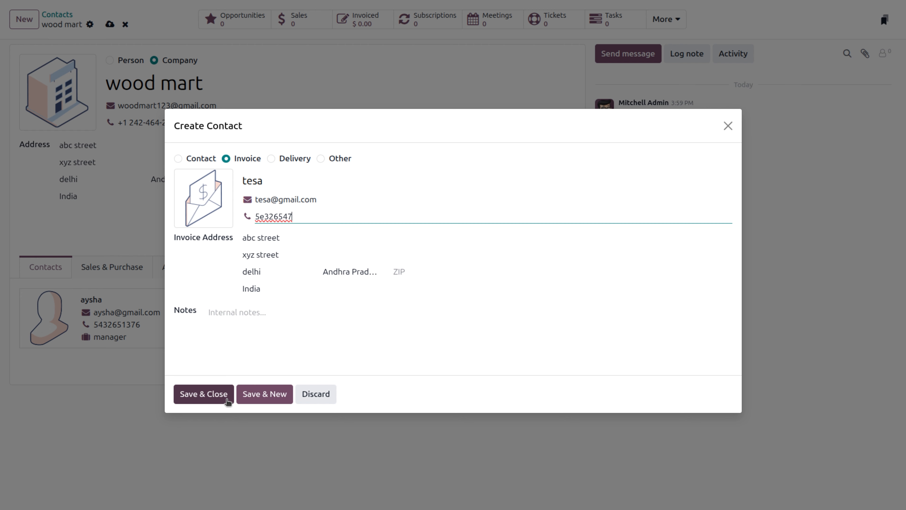
{"action": "left_click", "coordinate": [220, 399]}
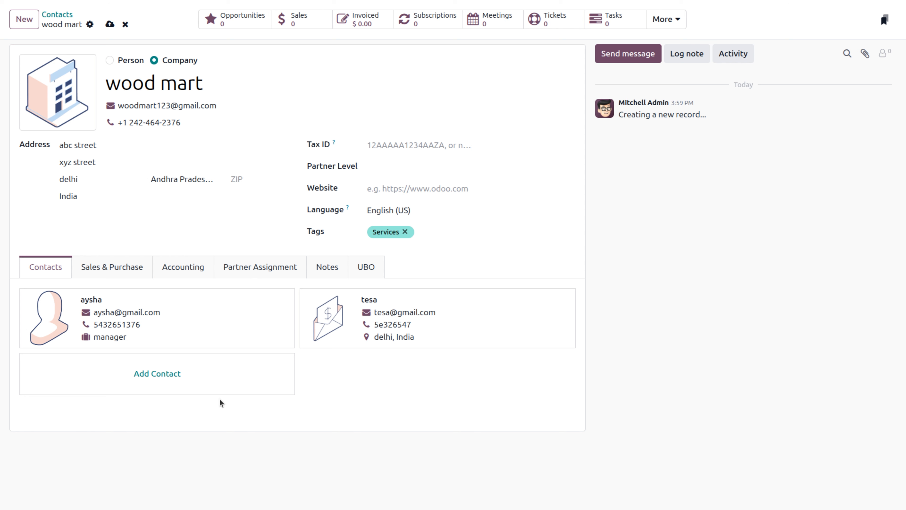
Step: Review wood mart's Sales & Purchase details: Benelux (USD) pricelist, Local Delivery method and purchase settings
{"action": "left_click", "coordinate": [120, 275]}
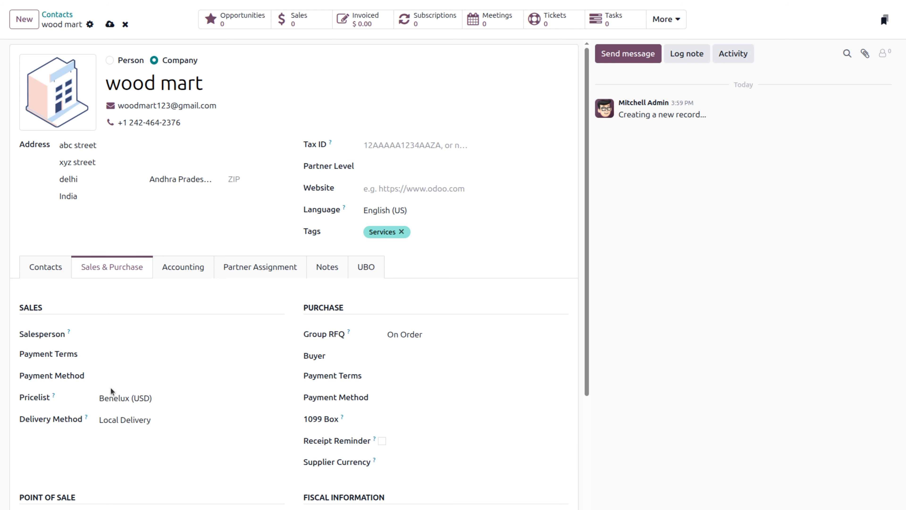
{"action": "scroll", "coordinate": [111, 388], "scroll_direction": "down", "scroll_amount": 5}
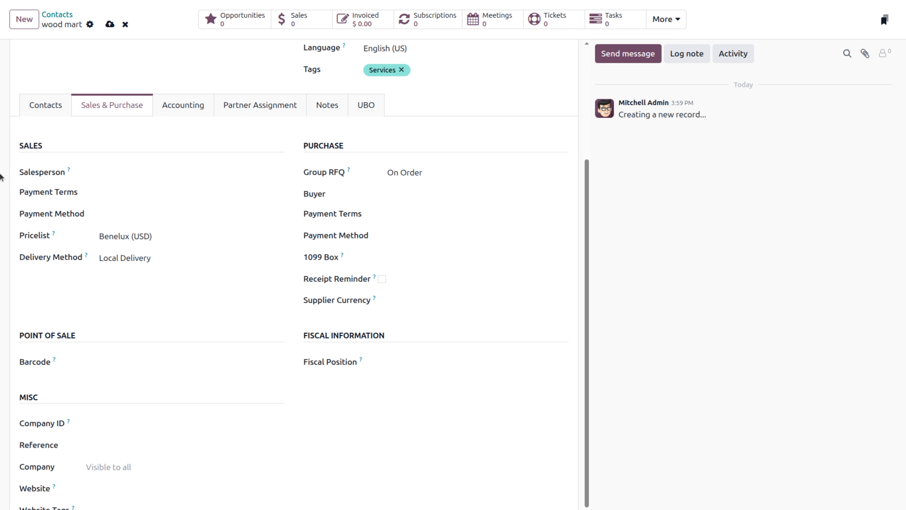
{"action": "scroll", "coordinate": [123, 193], "scroll_direction": "up", "scroll_amount": 5}
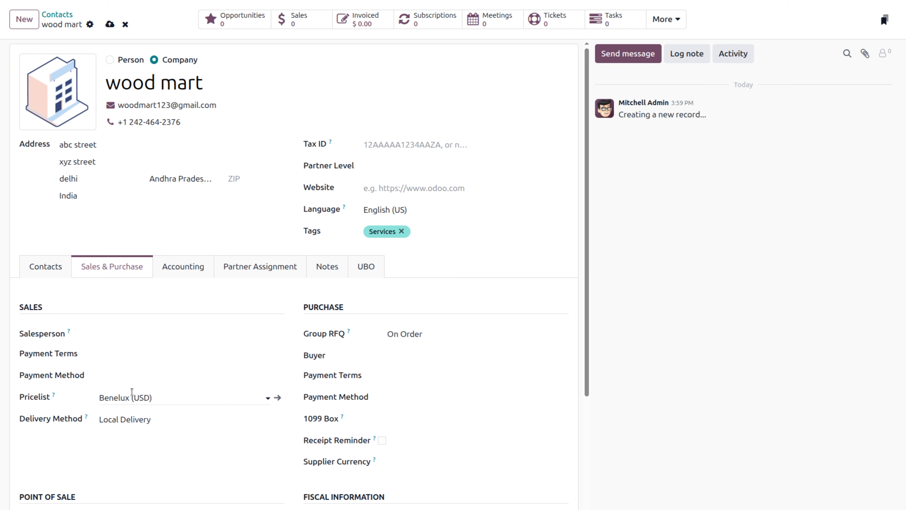
{"action": "scroll", "coordinate": [129, 395], "scroll_direction": "down", "scroll_amount": 5}
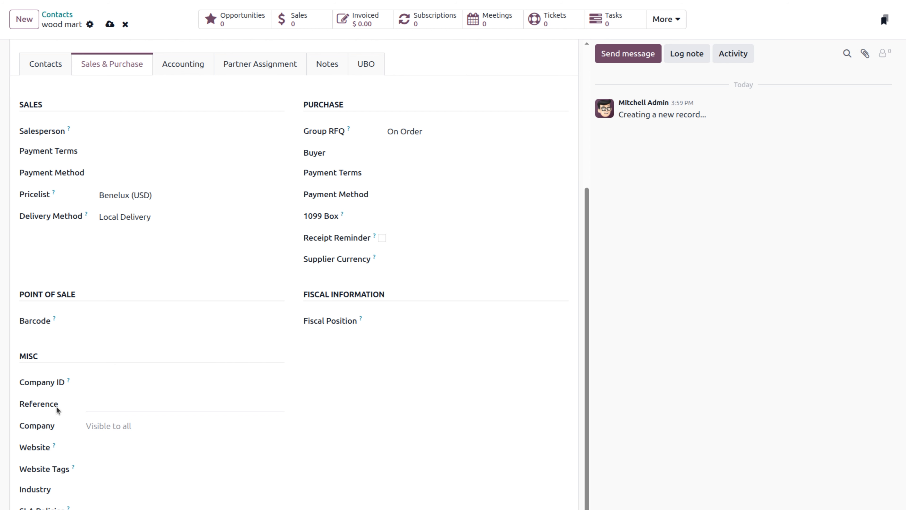
{"action": "key", "text": "ctrl+plus"}
{"action": "scroll", "coordinate": [112, 392], "scroll_direction": "down", "scroll_amount": 10}
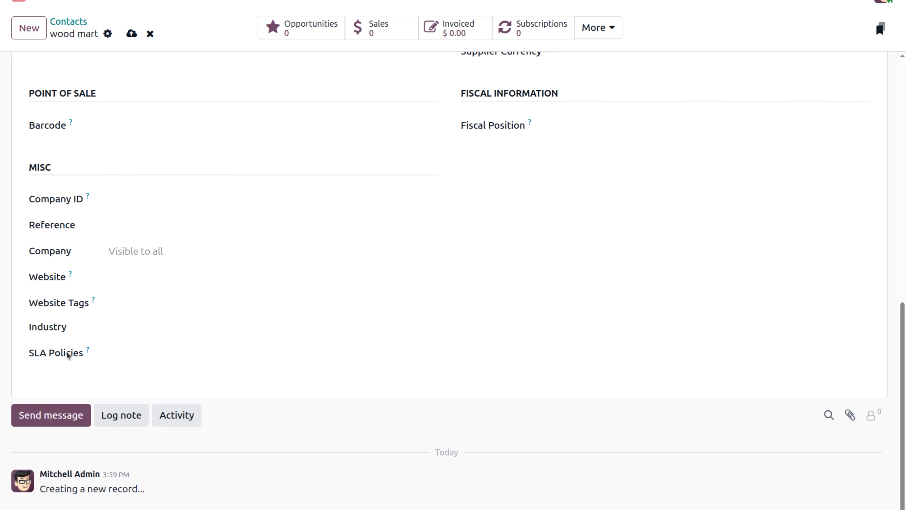
{"action": "scroll", "coordinate": [67, 354], "scroll_direction": "up", "scroll_amount": 10}
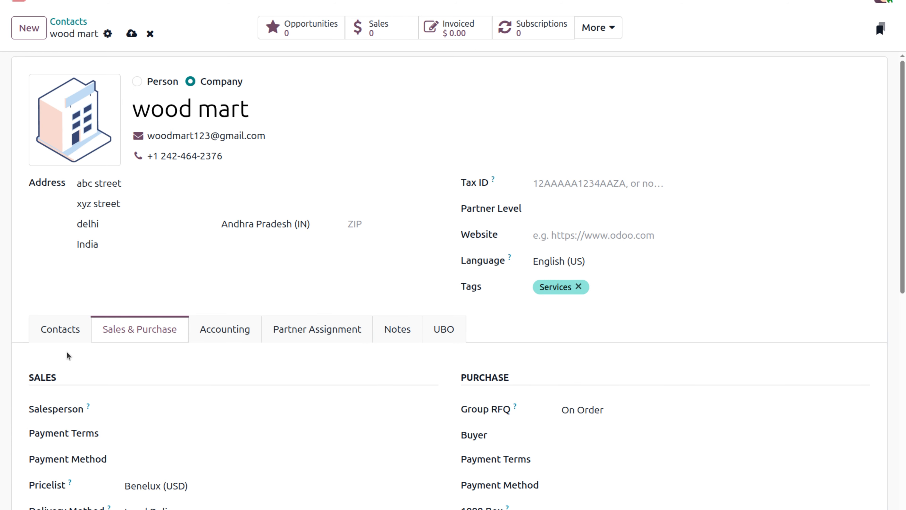
Step: Save wood mart and look over its accounting, partner assignment and internal notes sections
{"action": "left_click", "coordinate": [229, 332]}
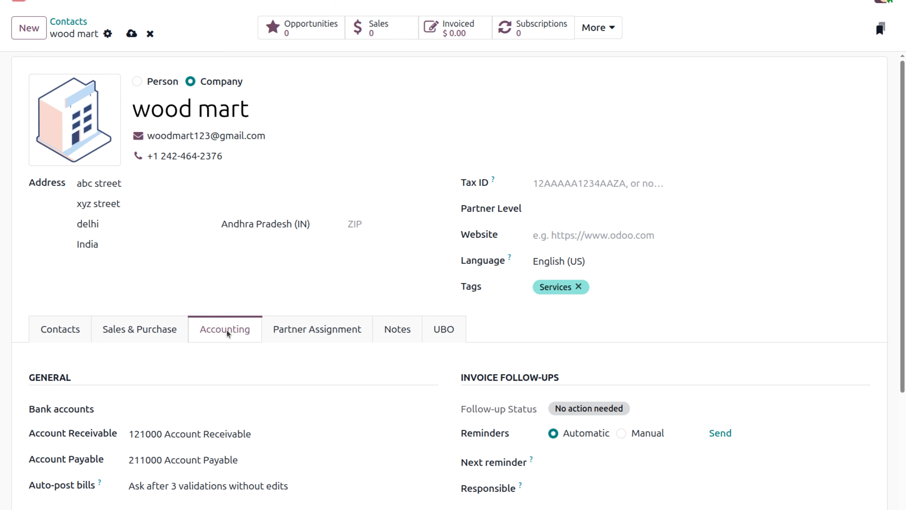
{"action": "key", "text": "alt+s"}
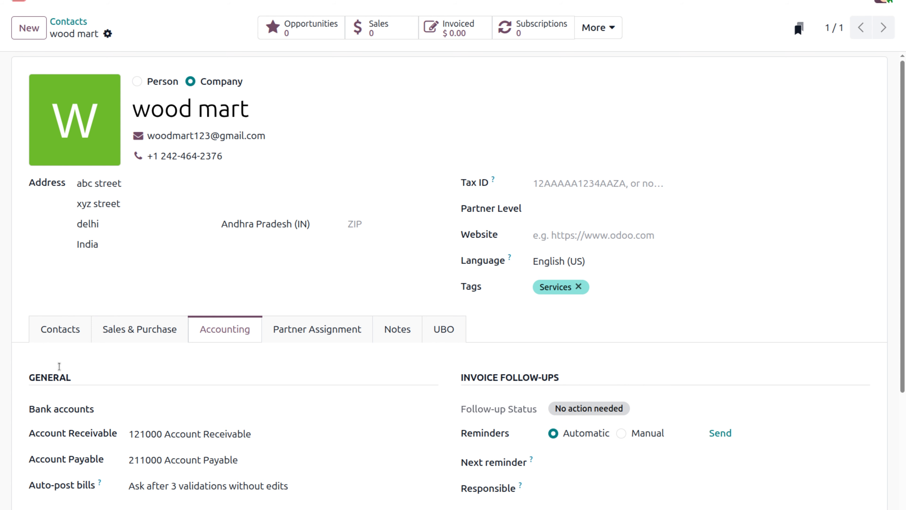
{"action": "scroll", "coordinate": [121, 364], "scroll_direction": "down", "scroll_amount": 5}
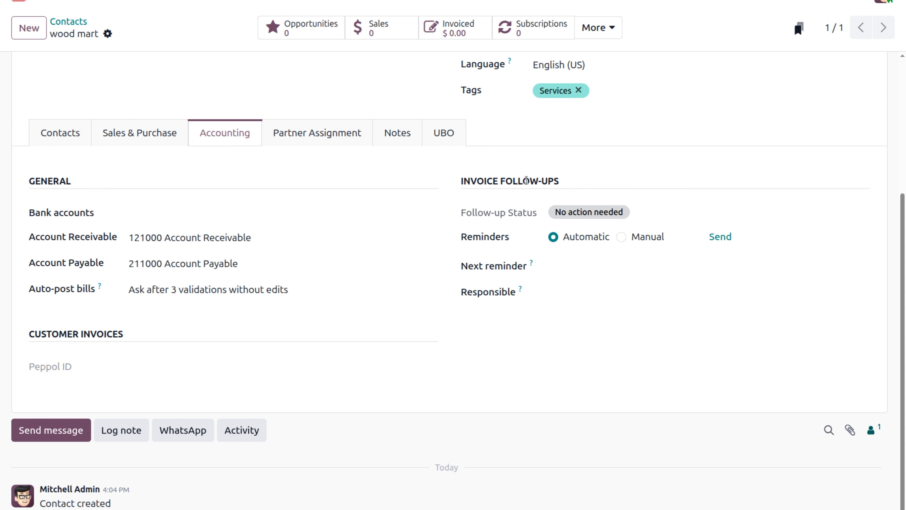
{"action": "left_click", "coordinate": [314, 137]}
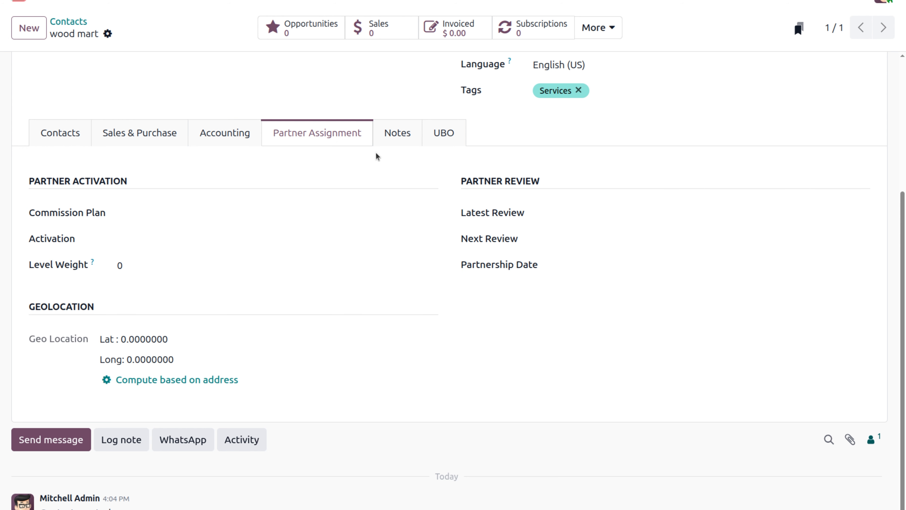
{"action": "left_click", "coordinate": [409, 141]}
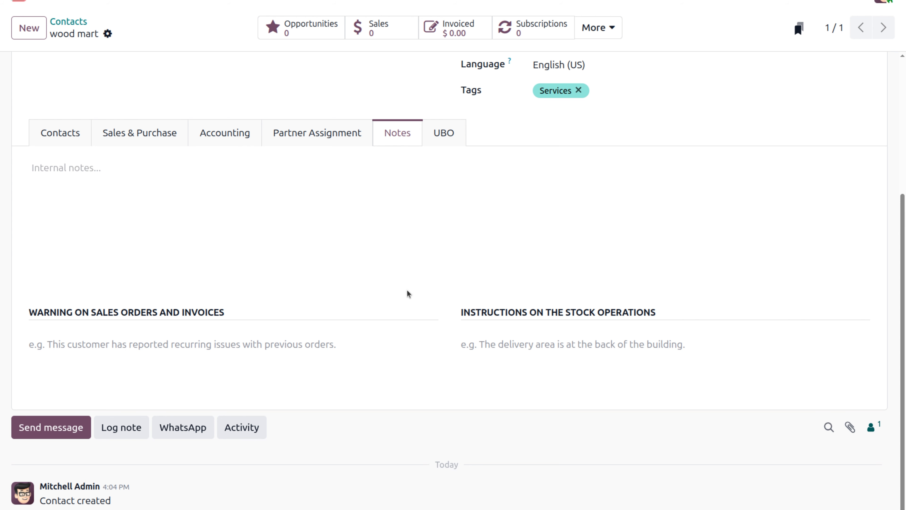
{"action": "scroll", "coordinate": [422, 310], "scroll_direction": "up", "scroll_amount": 5}
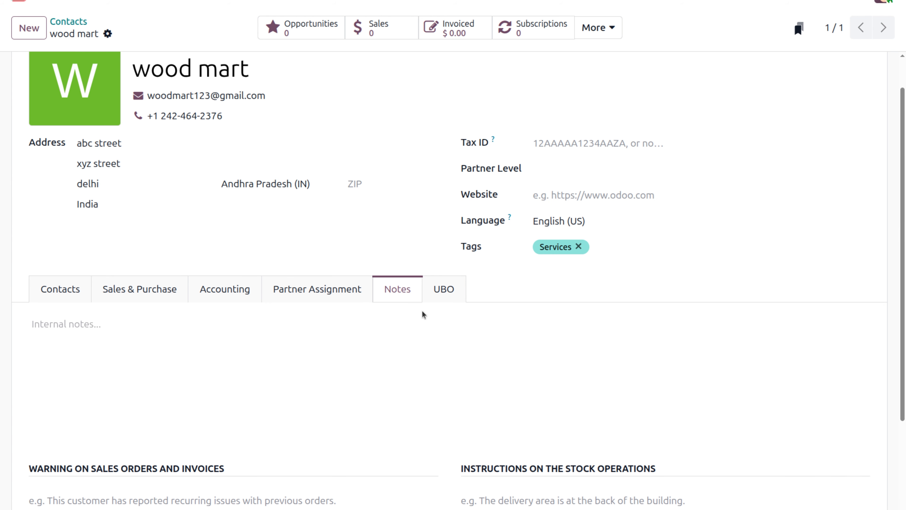
Step: Check the empty beneficial-owners table under UBO, then show wood mart's two contact people
{"action": "left_click", "coordinate": [446, 296]}
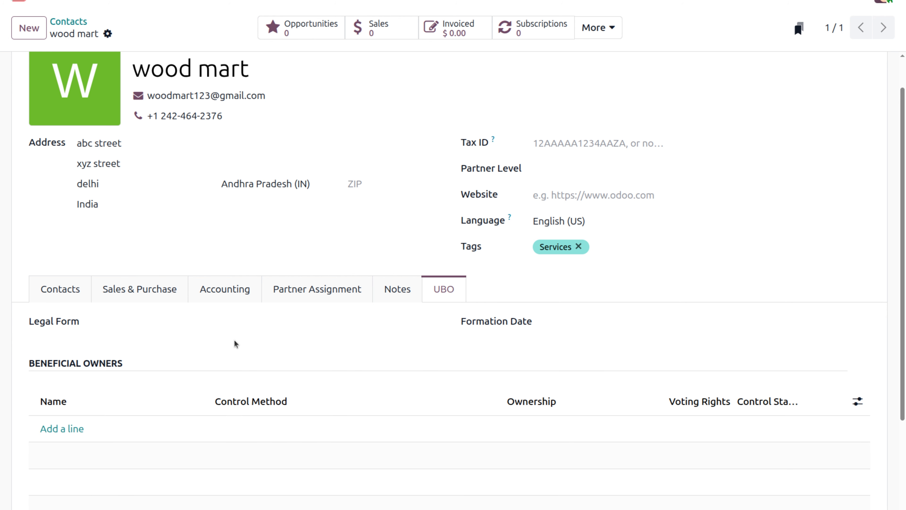
{"action": "scroll", "coordinate": [234, 343], "scroll_direction": "down", "scroll_amount": 2}
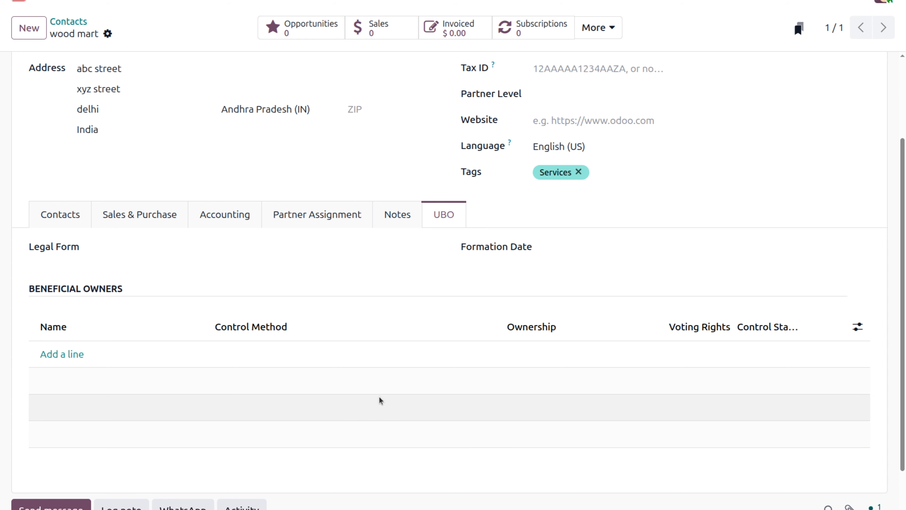
{"action": "scroll", "coordinate": [380, 364], "scroll_direction": "up", "scroll_amount": 3}
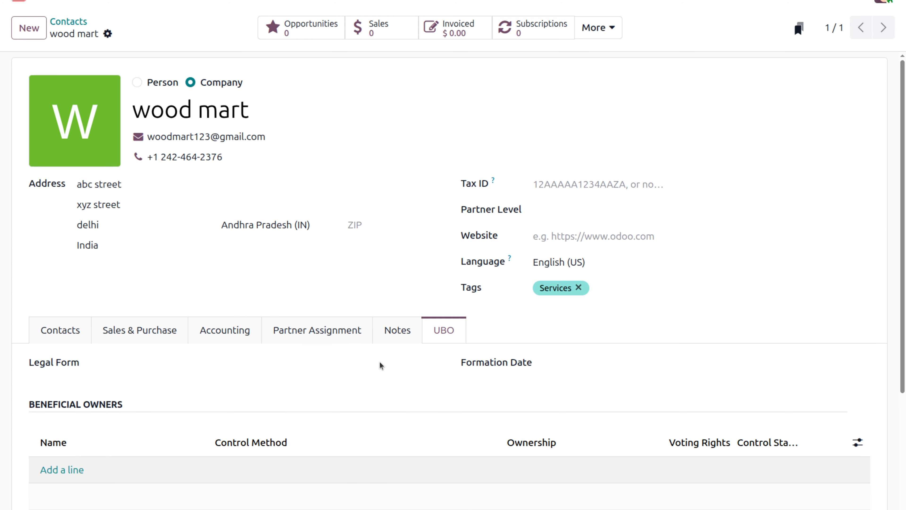
{"action": "left_click", "coordinate": [70, 338]}
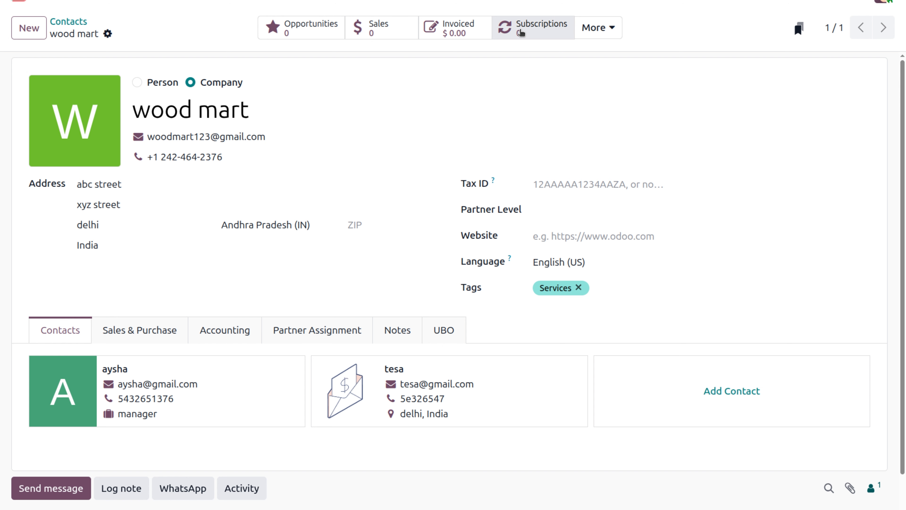
Step: Glance at the extra related-record counts under More, then return to the 177-record Contacts list
{"action": "left_click", "coordinate": [593, 28]}
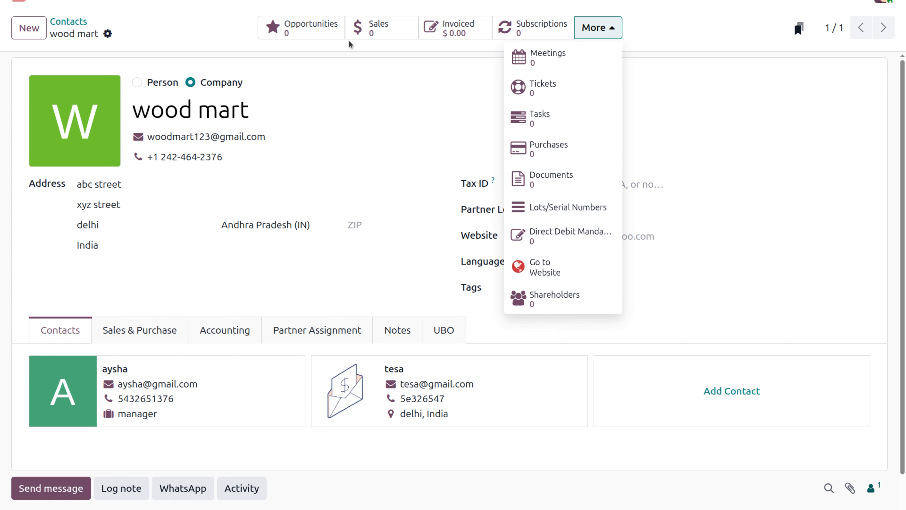
{"action": "left_click", "coordinate": [191, 47]}
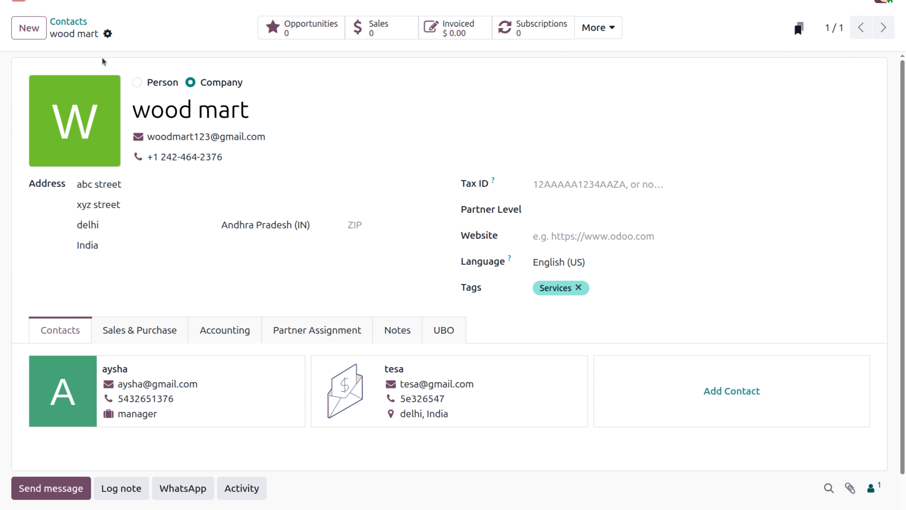
{"action": "left_click", "coordinate": [74, 25]}
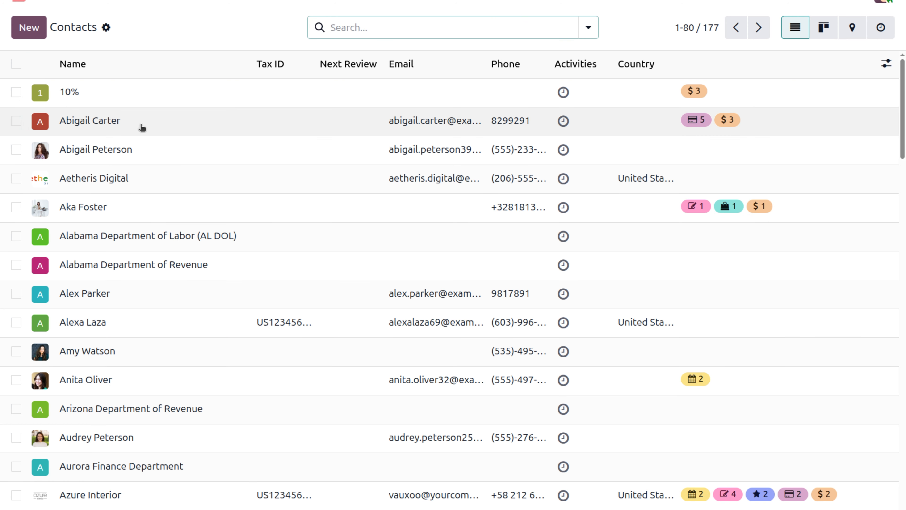
{"action": "left_click", "coordinate": [142, 124]}
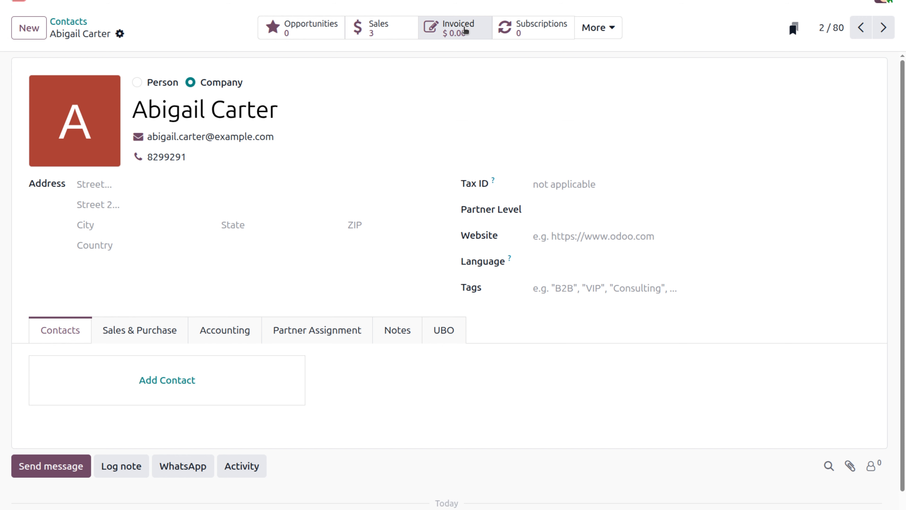
{"action": "left_click", "coordinate": [595, 35]}
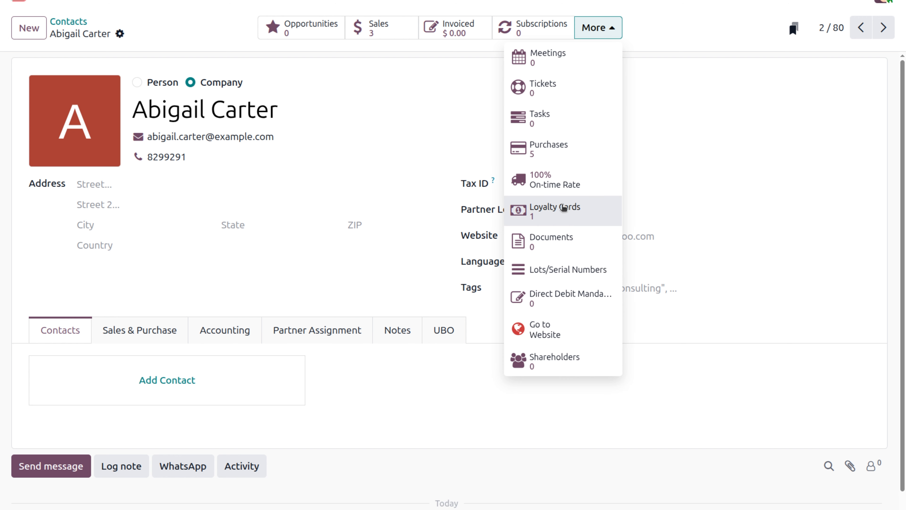
{"action": "left_click", "coordinate": [696, 121]}
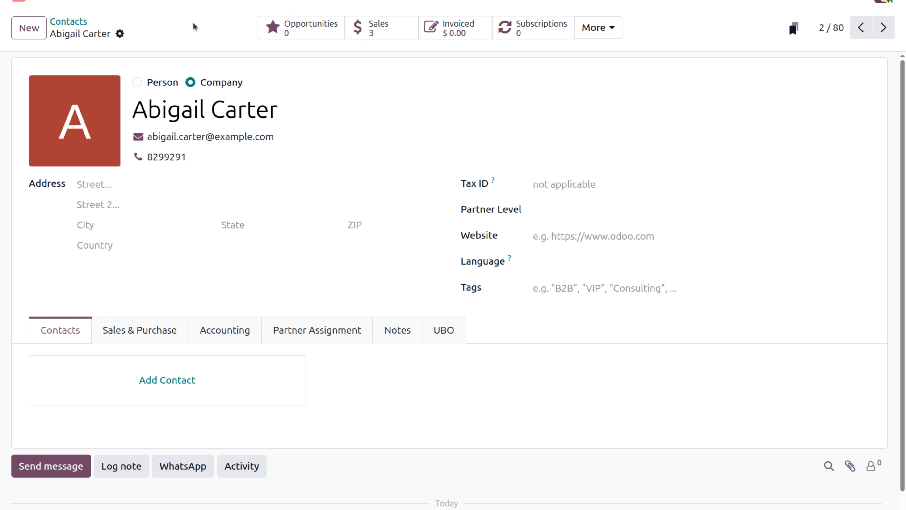
{"action": "left_click", "coordinate": [83, 23]}
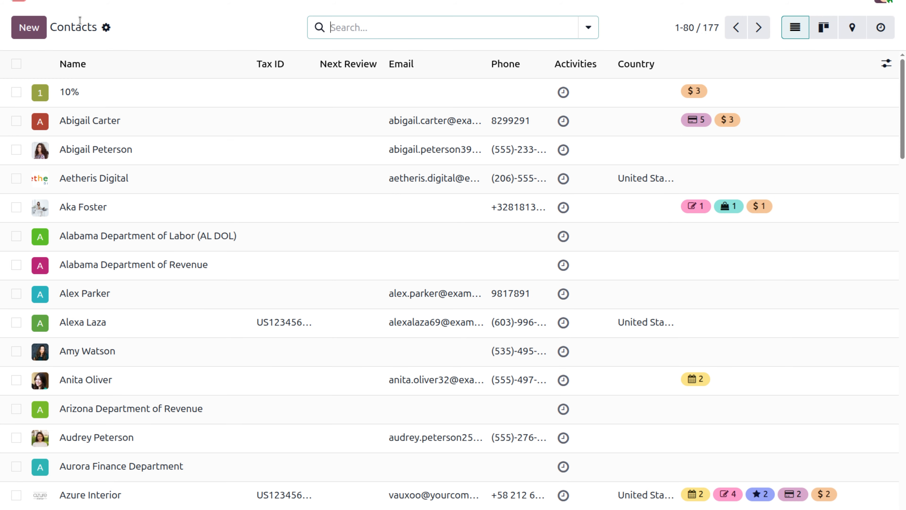
{"action": "left_click", "coordinate": [447, 28]}
{"action": "type", "text": "woo"}
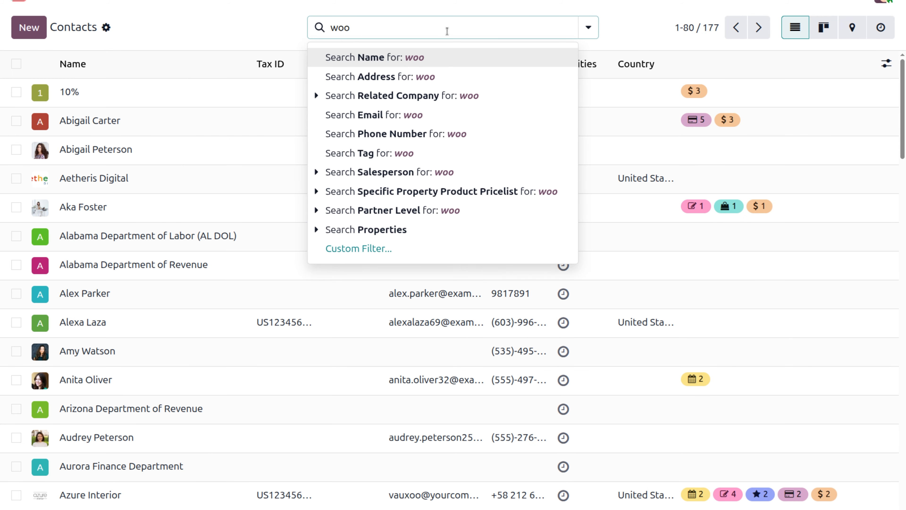
{"action": "type", "text": "d"}
{"action": "key", "text": "Return"}
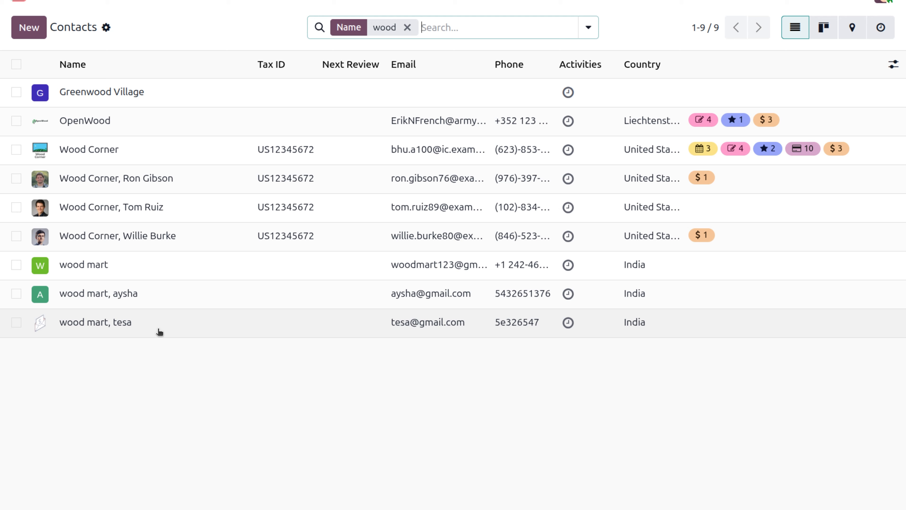
{"action": "left_click", "coordinate": [407, 27]}
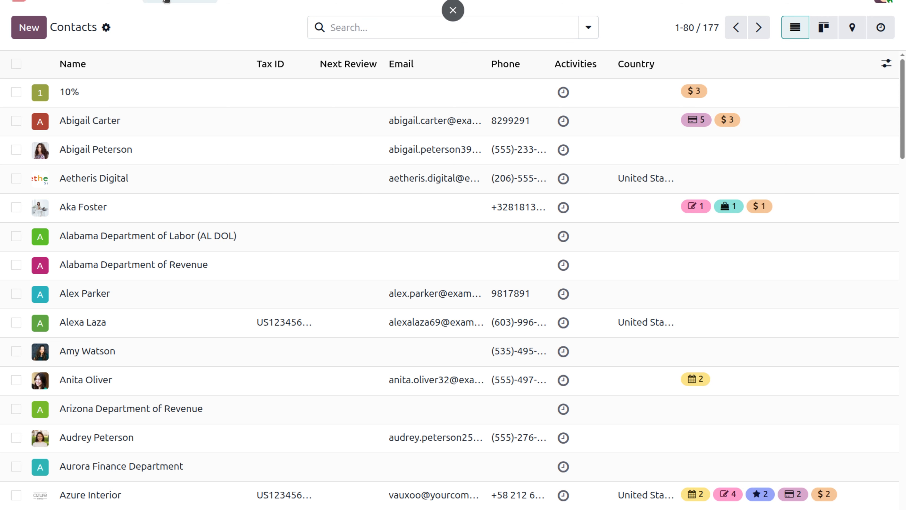
Step: Open the eight Contact Tags and edit and save the Consulting Services tag
{"action": "left_click", "coordinate": [166, 1]}
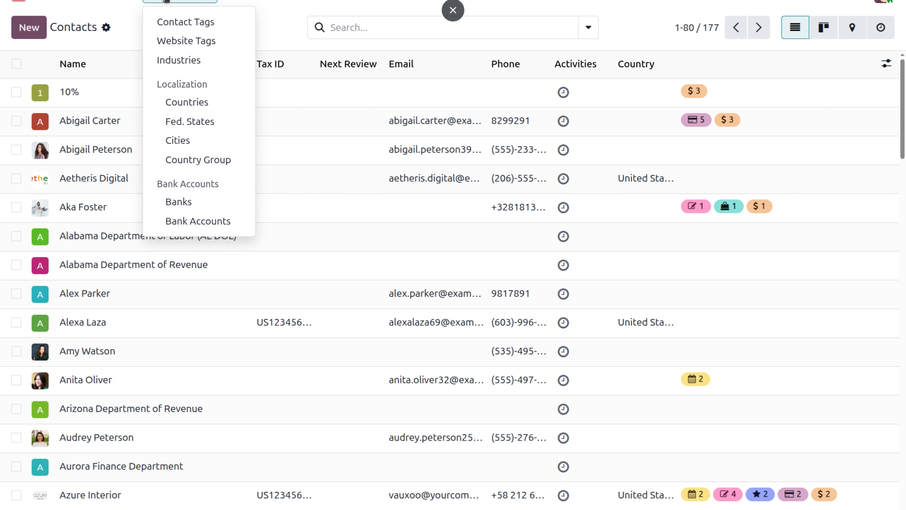
{"action": "left_click", "coordinate": [188, 28]}
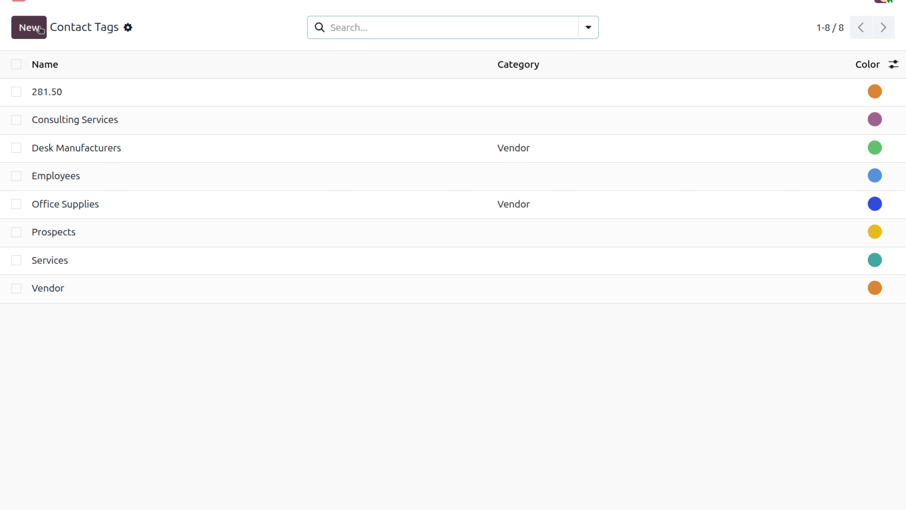
{"action": "left_click", "coordinate": [97, 131]}
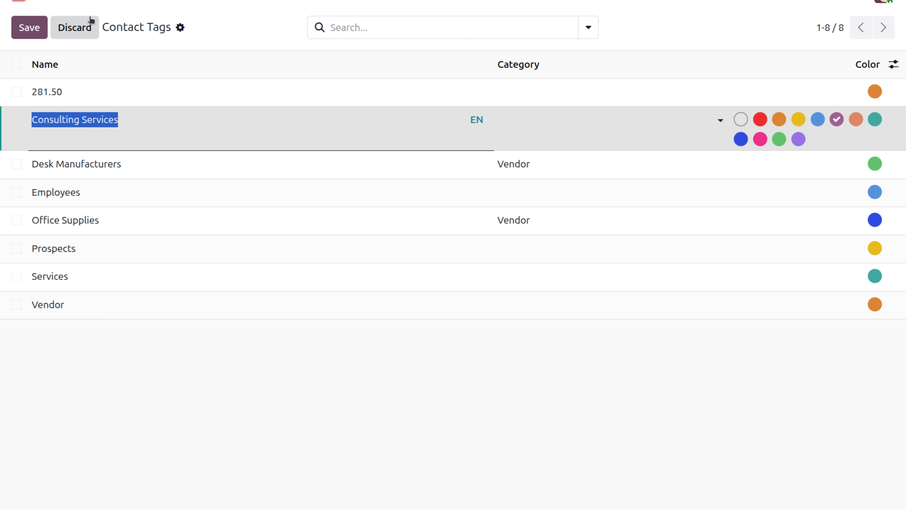
{"action": "left_click", "coordinate": [32, 25]}
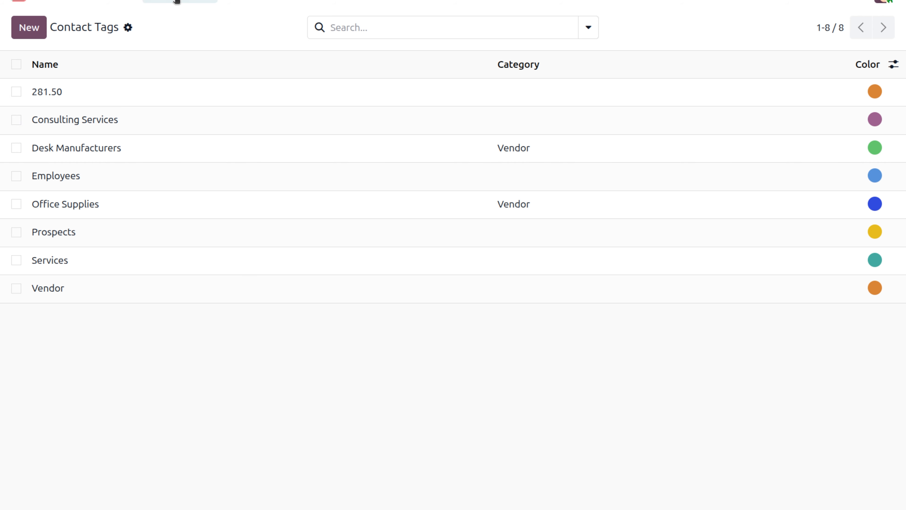
{"action": "left_click", "coordinate": [177, 2]}
Step: Add a blank Website Tags row, defaulting to class Info and published
{"action": "left_click", "coordinate": [180, 42]}
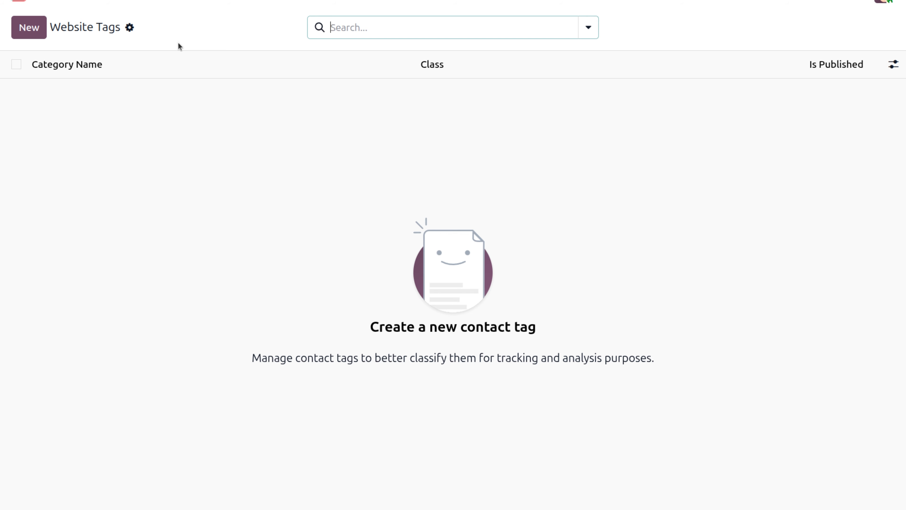
{"action": "left_click", "coordinate": [36, 33]}
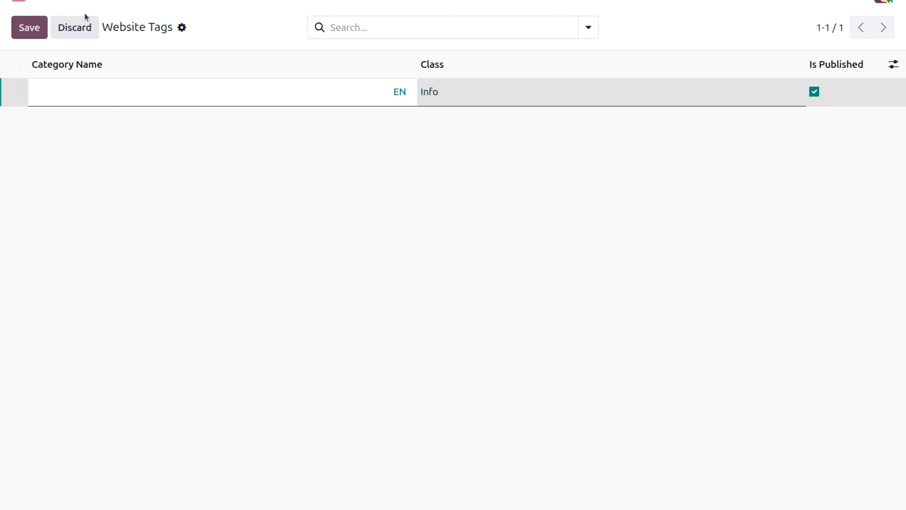
{"action": "left_click", "coordinate": [202, 2]}
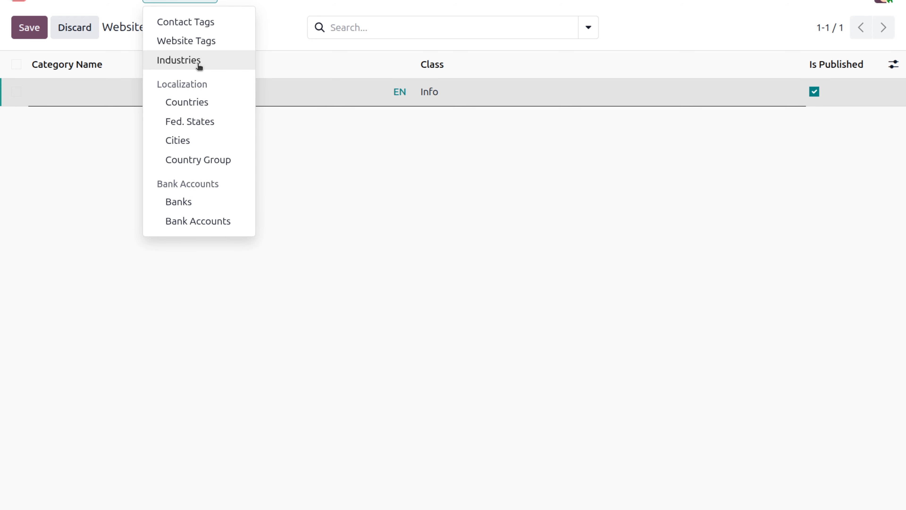
Step: Browse the 85-entry Industries list, then go back to the 177-record Contacts list
{"action": "left_click", "coordinate": [198, 61]}
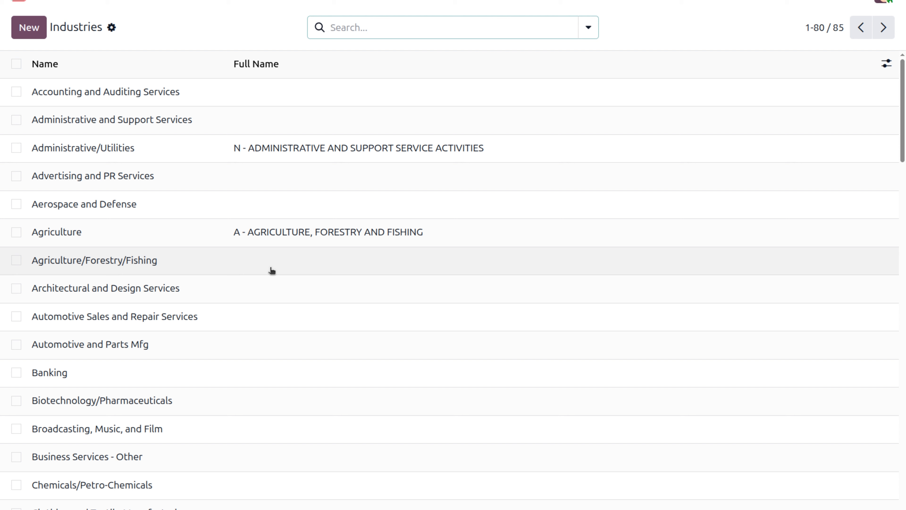
{"action": "left_click", "coordinate": [187, 4]}
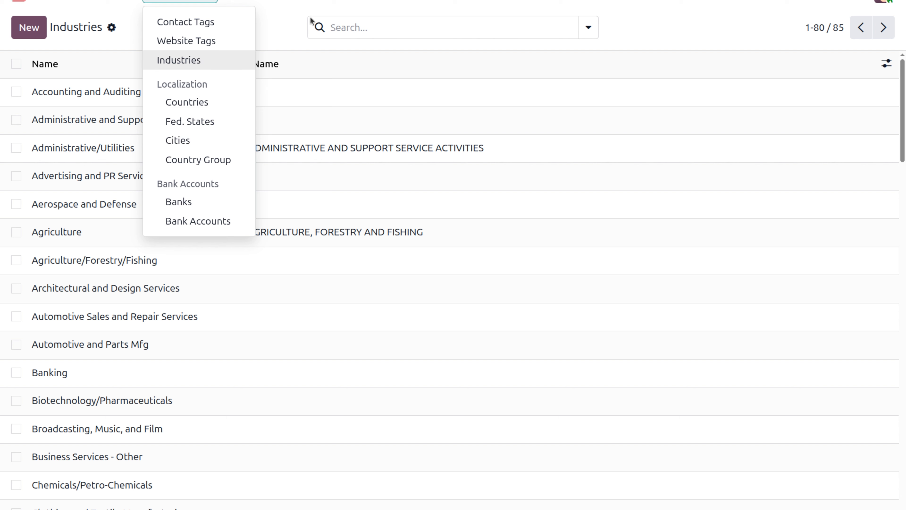
{"action": "left_click", "coordinate": [279, 16]}
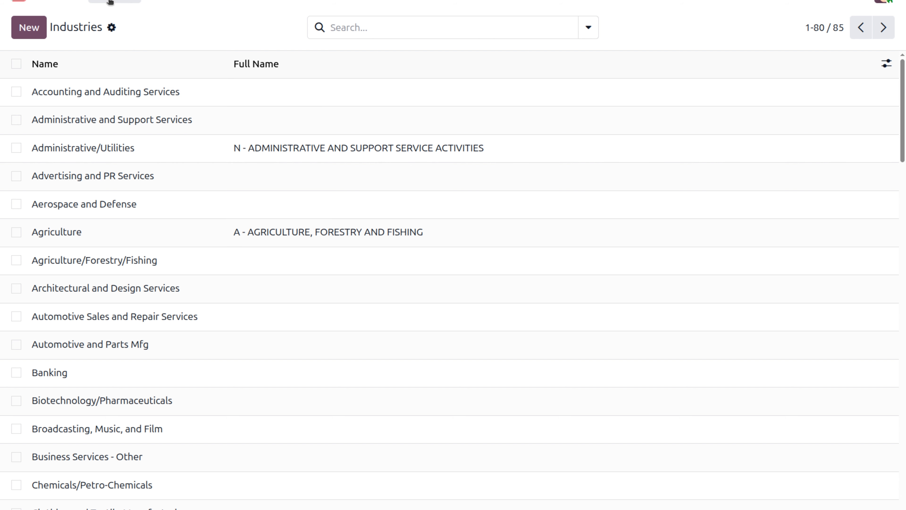
{"action": "left_click", "coordinate": [110, 2]}
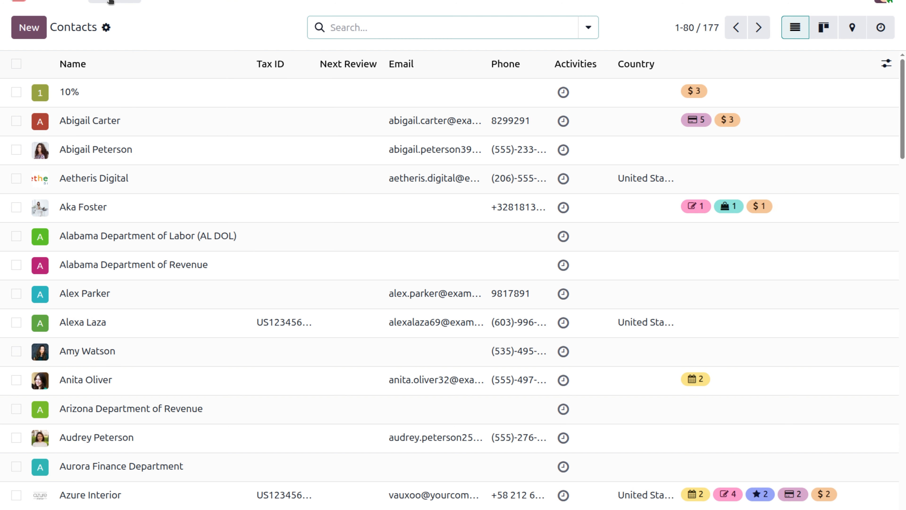